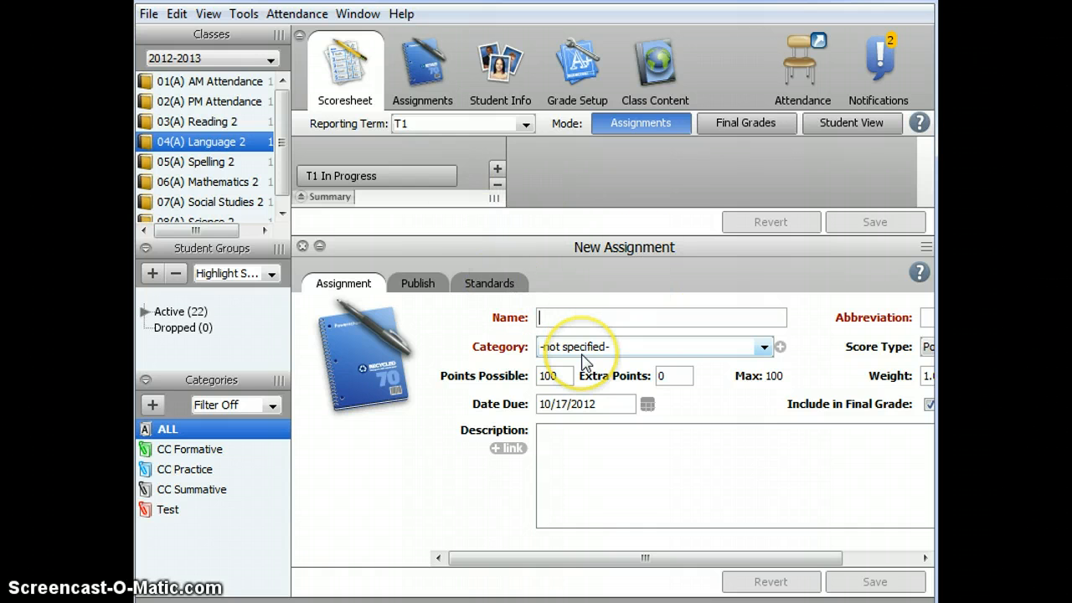
Step: Name the new assignment Checkpoint 1 and assign it to the CC Formative category
{"action": "type", "text": "Checkpoint 1"}
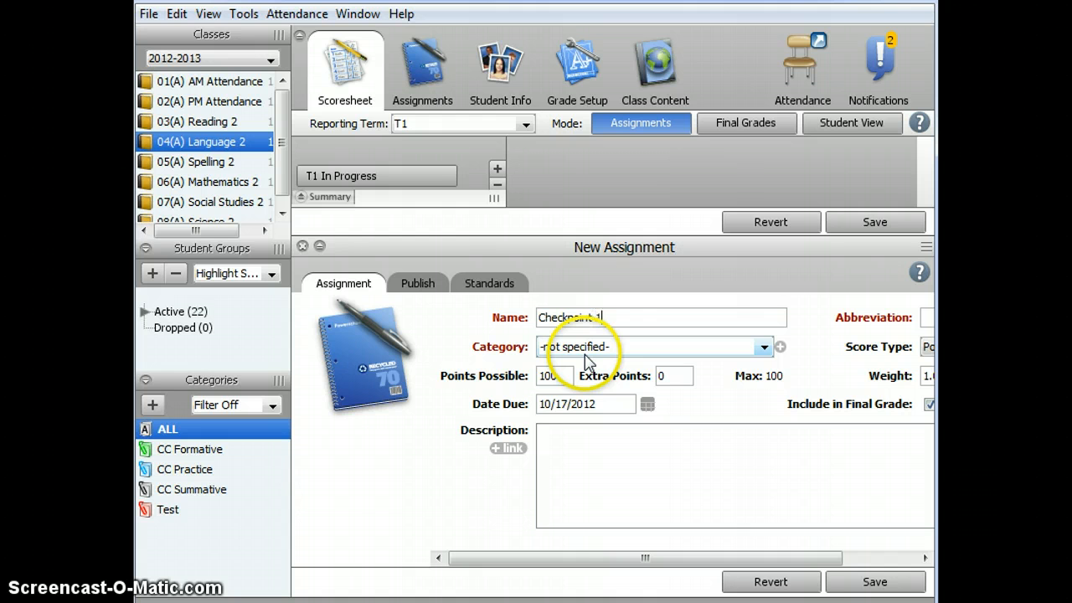
{"action": "key", "text": "Tab"}
{"action": "left_click", "coordinate": [585, 353]}
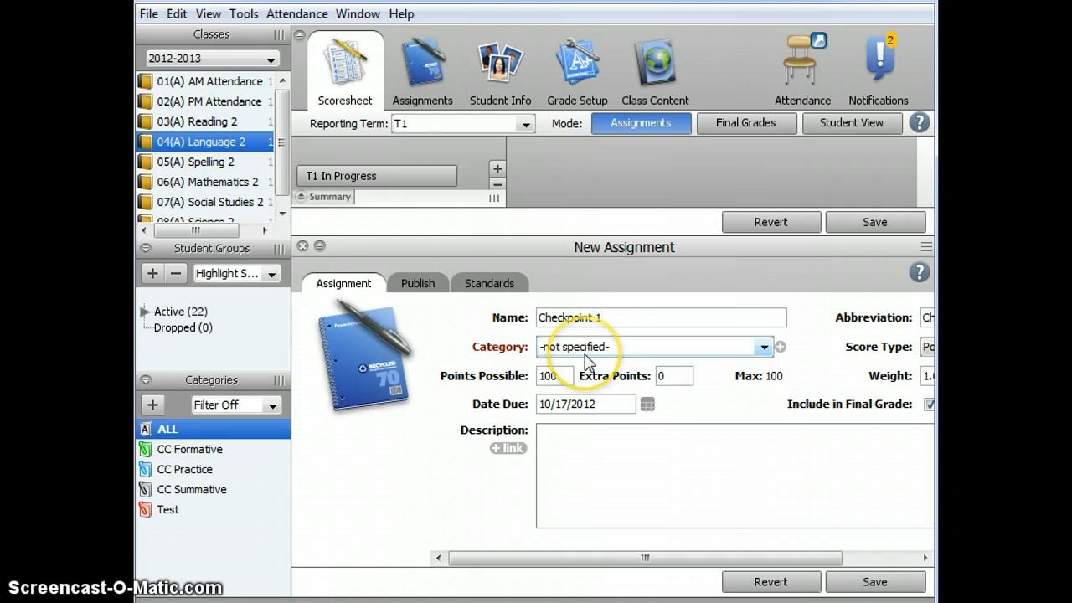
{"action": "left_click", "coordinate": [585, 356]}
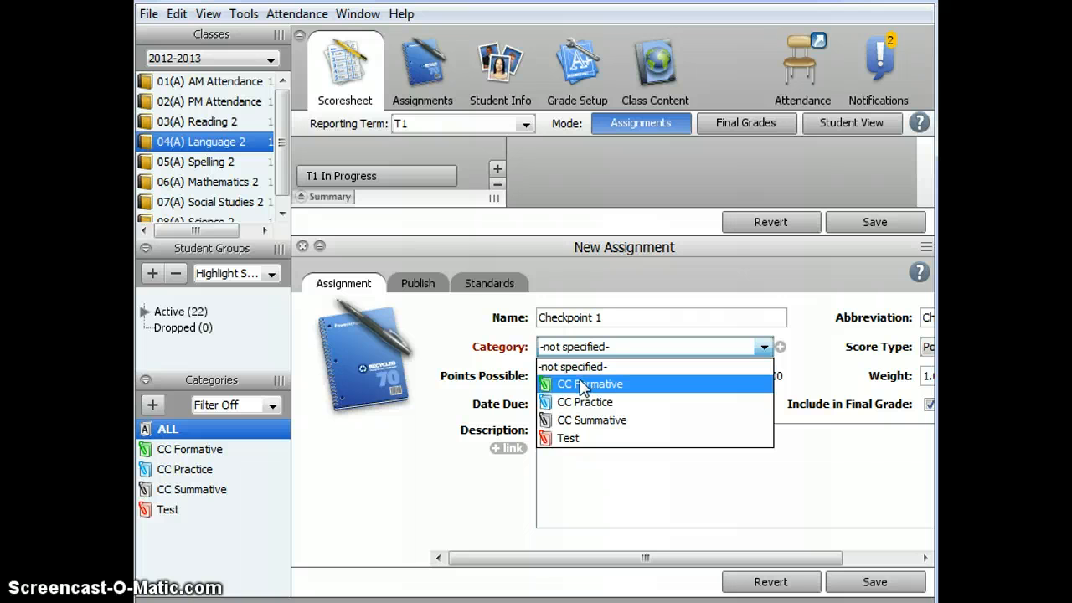
{"action": "left_click", "coordinate": [582, 385]}
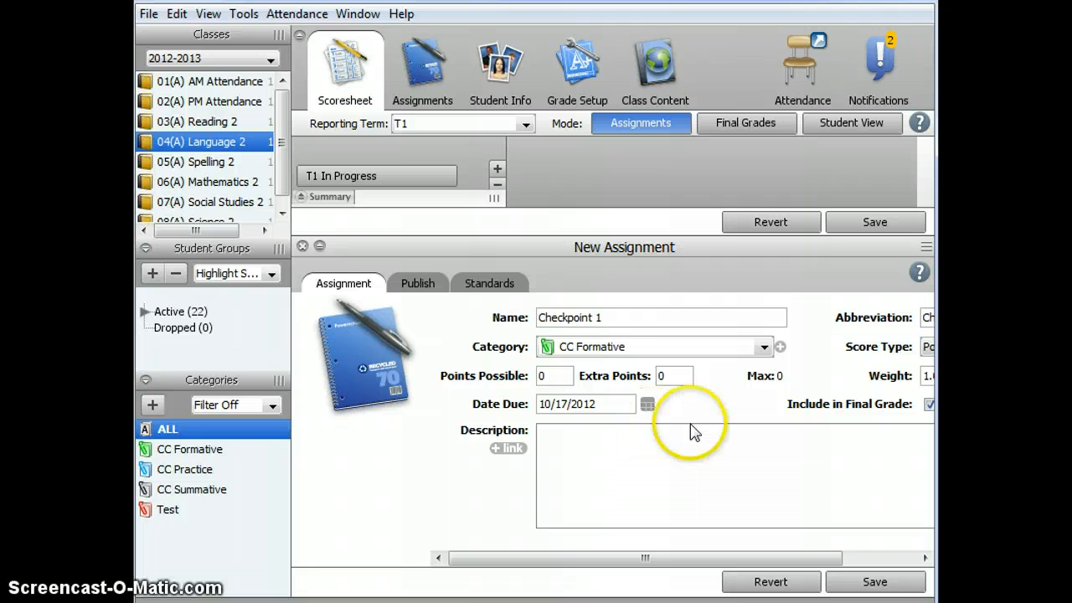
Step: Set the due date to 10/08/2012 and paste the copied text about the checkpoint into the assignment's description
{"action": "left_click", "coordinate": [647, 406]}
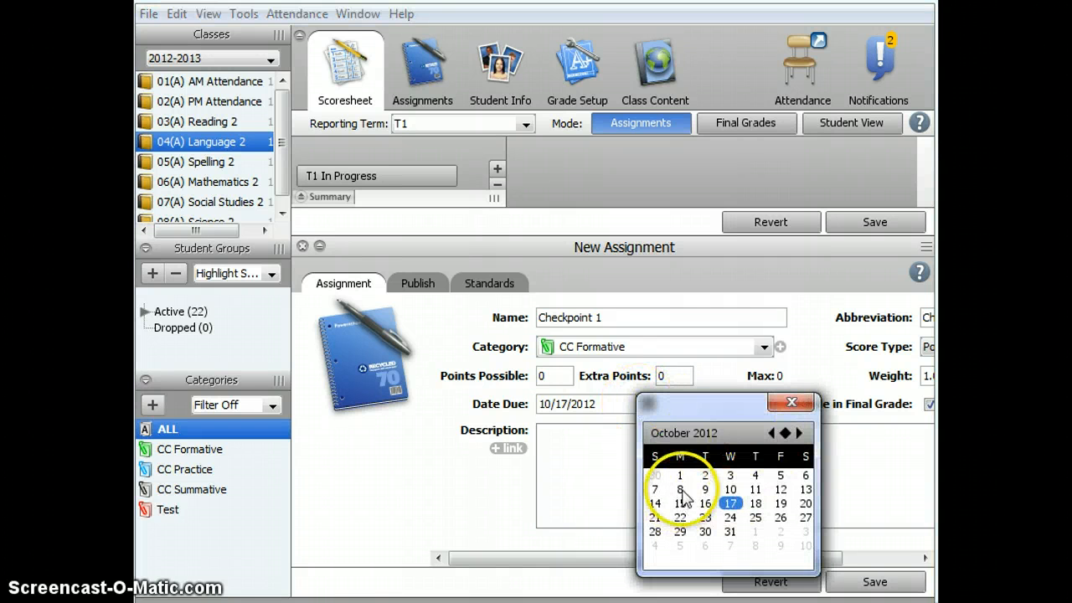
{"action": "left_click", "coordinate": [681, 491]}
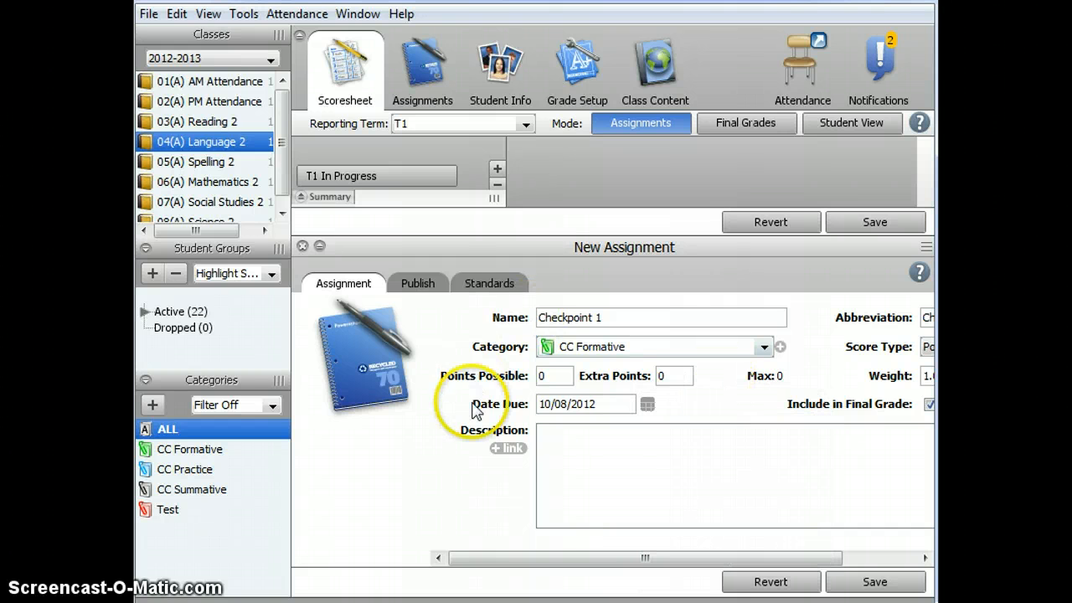
{"action": "left_click", "coordinate": [580, 449]}
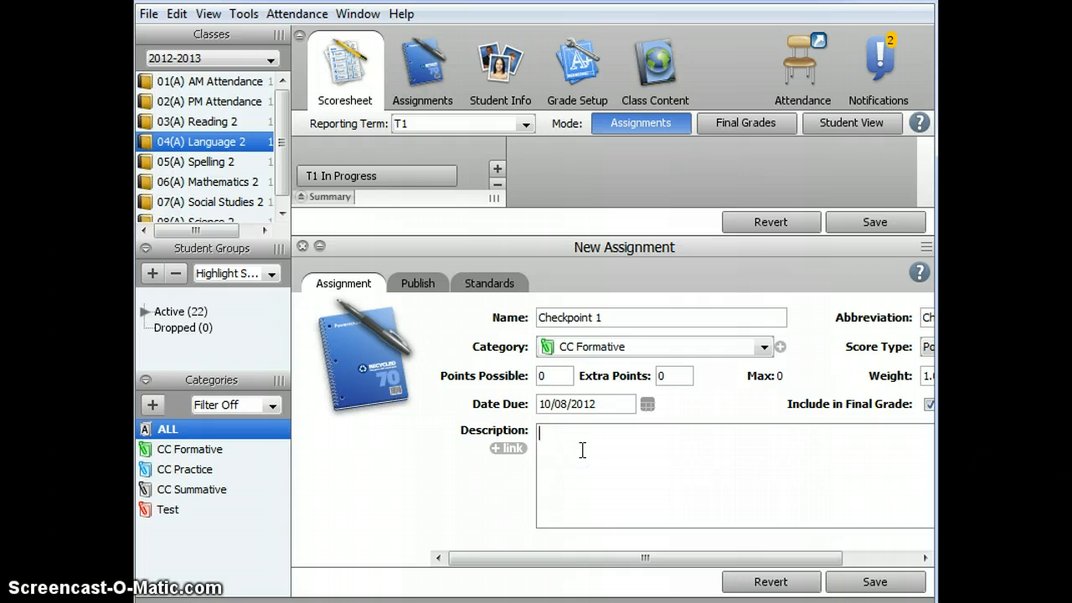
{"action": "key", "text": "ctrl+v"}
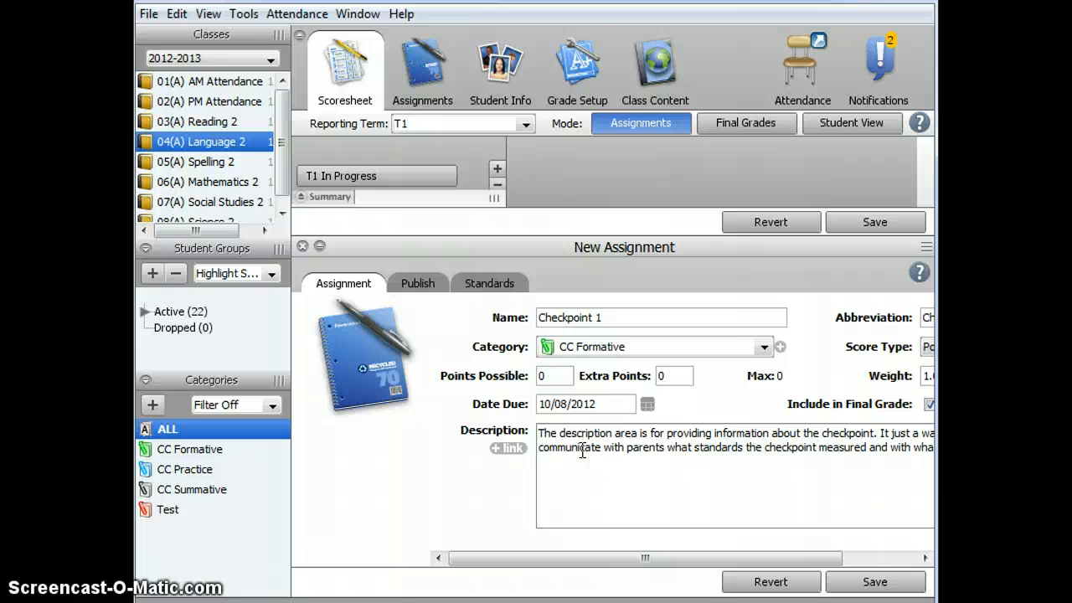
Step: Attach standards ELA-02.W.02 and ELA-02.L.02 to the assignment, save it and close its details
{"action": "left_click", "coordinate": [484, 285]}
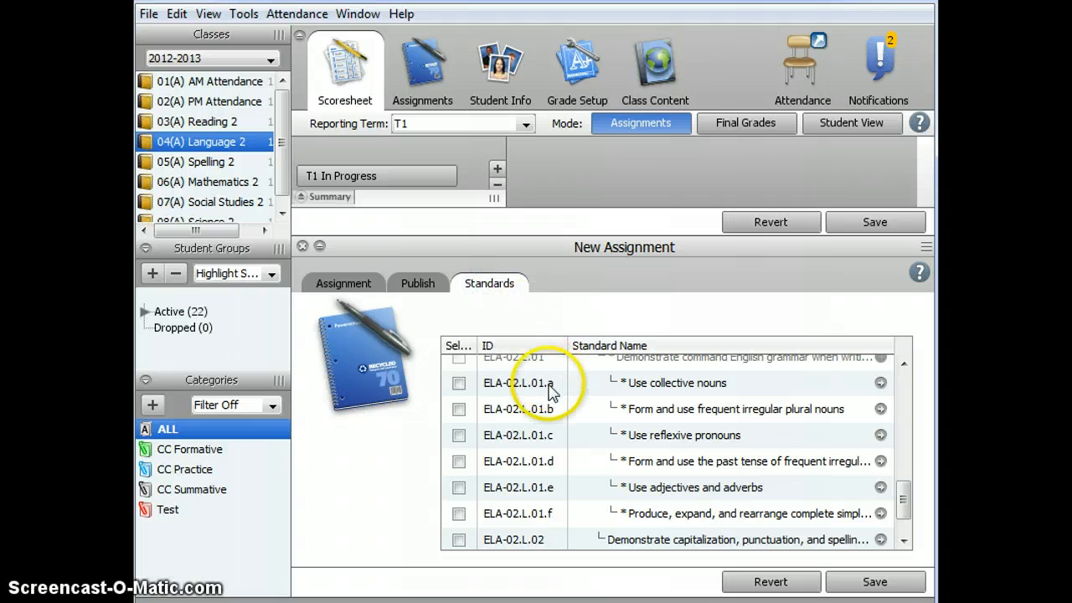
{"action": "mouse_move", "coordinate": [569, 346]}
{"action": "left_mouse_down"}
{"action": "mouse_move", "coordinate": [512, 346]}
{"action": "mouse_move", "coordinate": [567, 344]}
{"action": "left_mouse_up"}
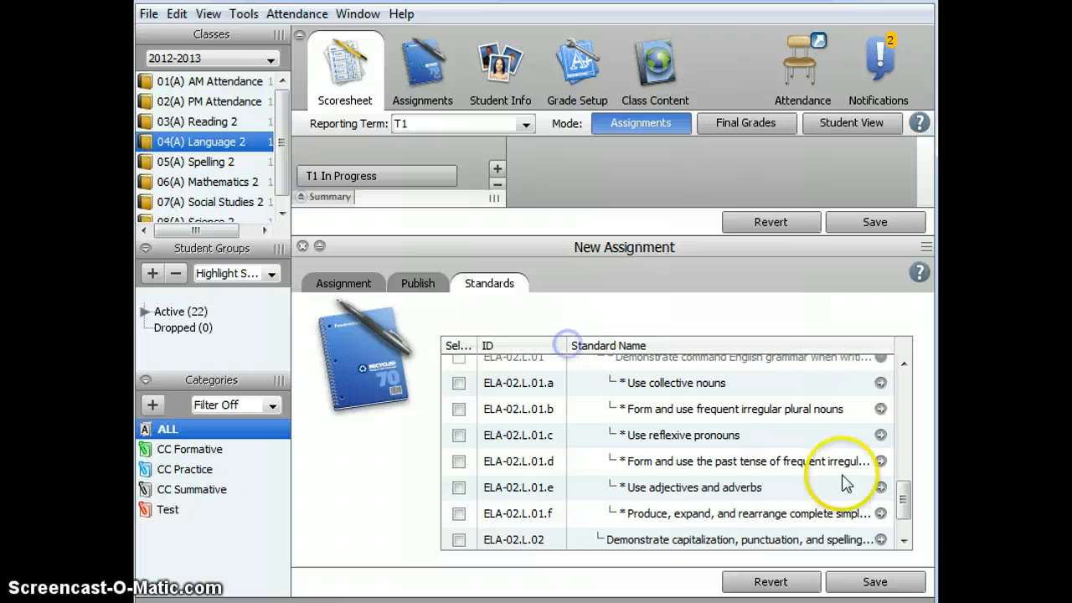
{"action": "left_click_drag", "start_coordinate": [902, 499], "coordinate": [917, 372]}
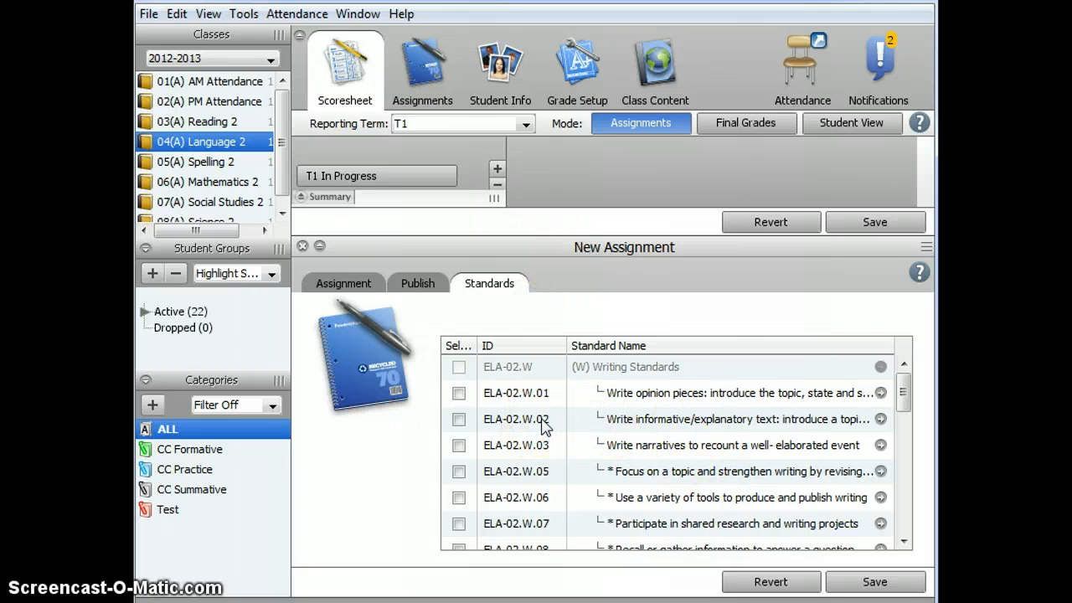
{"action": "left_click", "coordinate": [458, 419]}
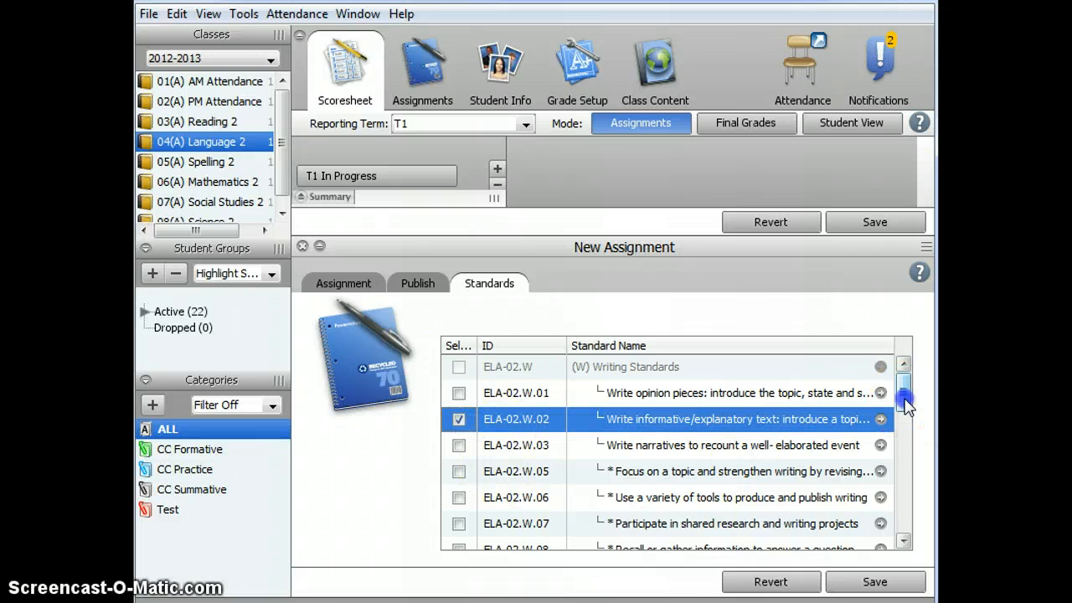
{"action": "left_click_drag", "start_coordinate": [905, 405], "coordinate": [907, 513]}
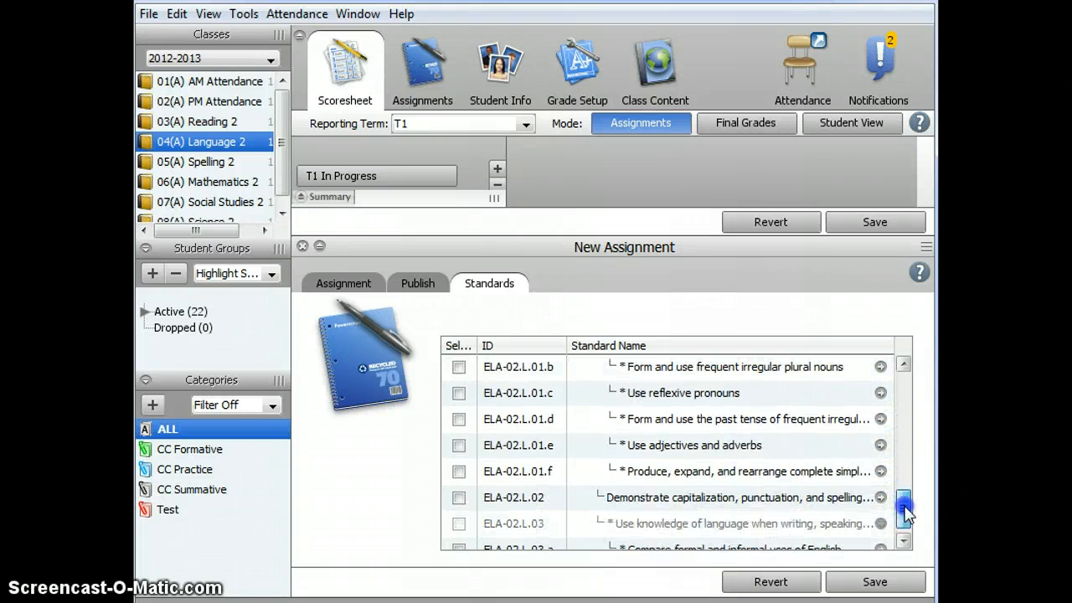
{"action": "left_click", "coordinate": [459, 499]}
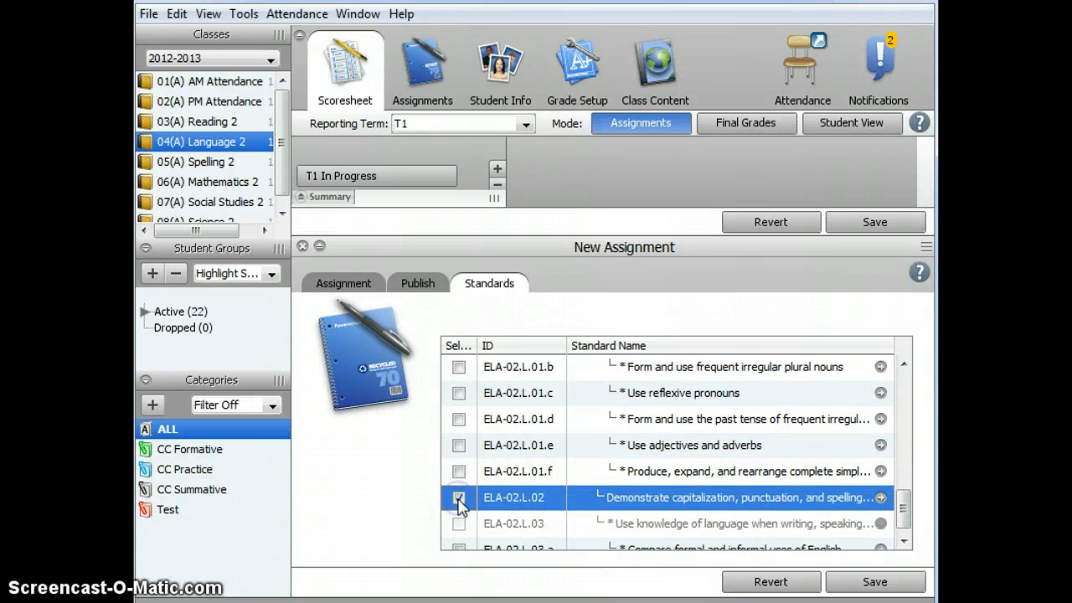
{"action": "left_click", "coordinate": [875, 581]}
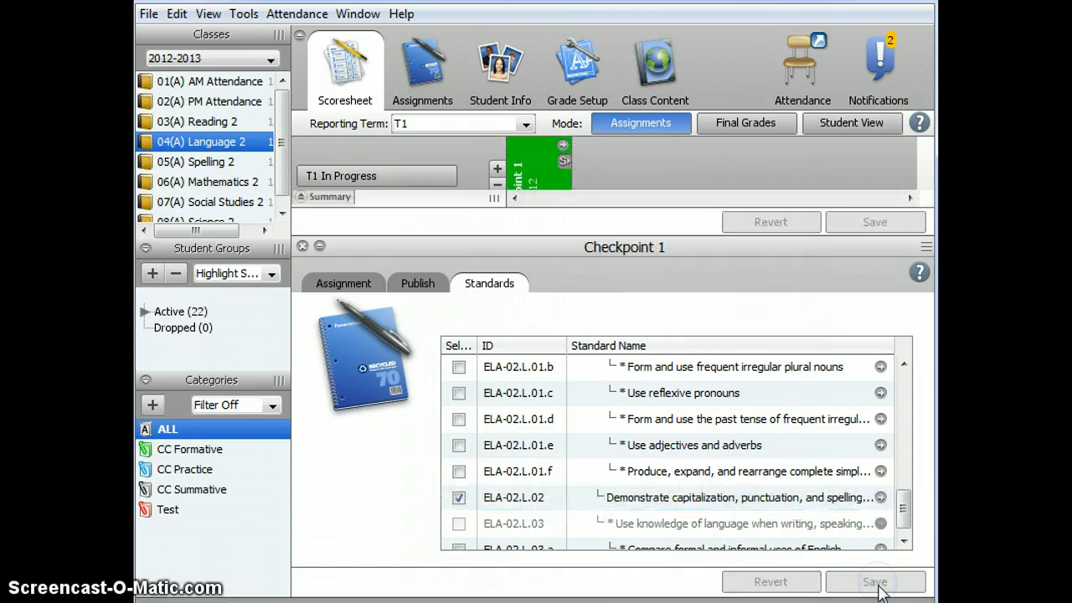
{"action": "left_click", "coordinate": [303, 247]}
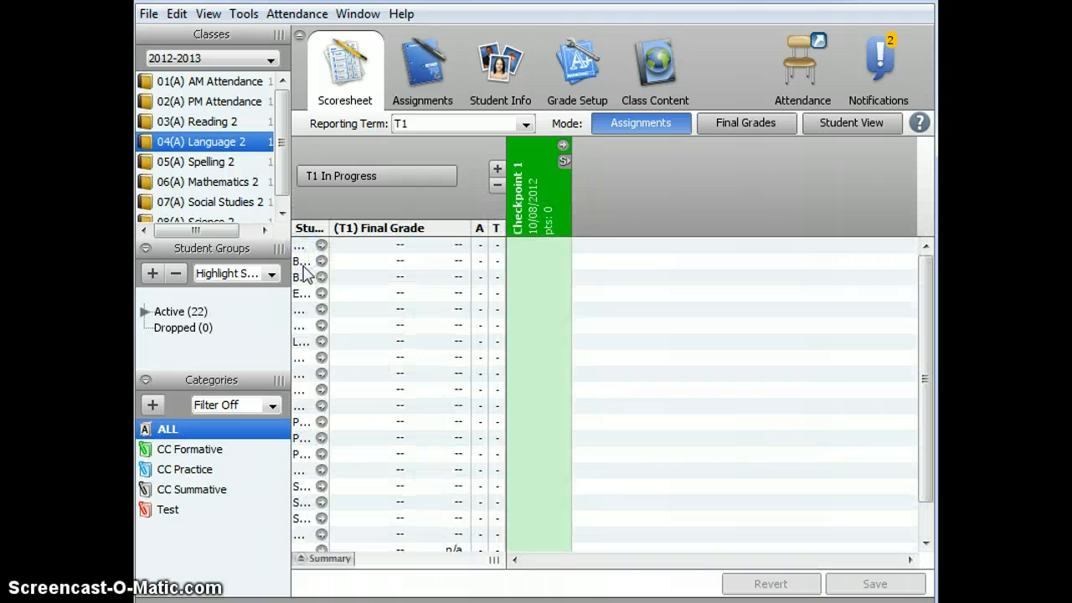
Step: Expand the standards columns of Checkpoint 1 to review the attached standards, and collapse them again
{"action": "left_click", "coordinate": [562, 159]}
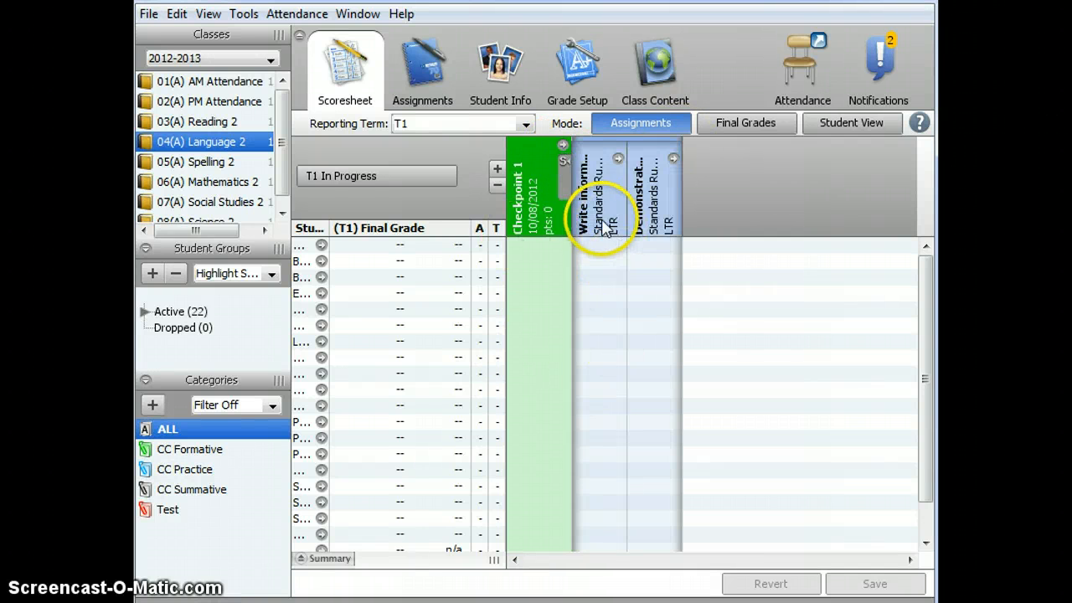
{"action": "mouse_move", "coordinate": [601, 220]}
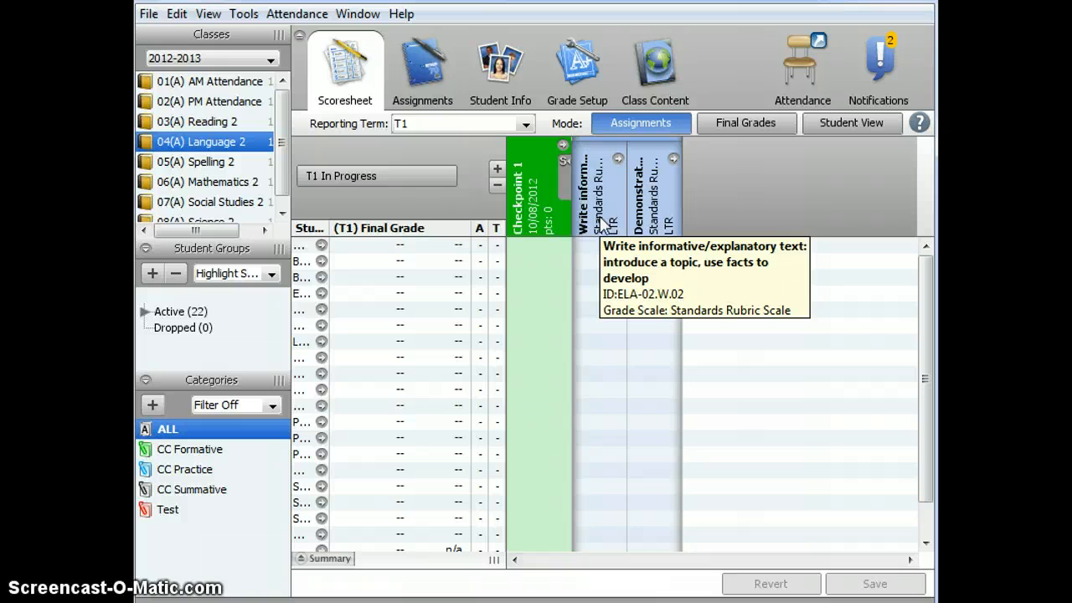
{"action": "mouse_move", "coordinate": [661, 209]}
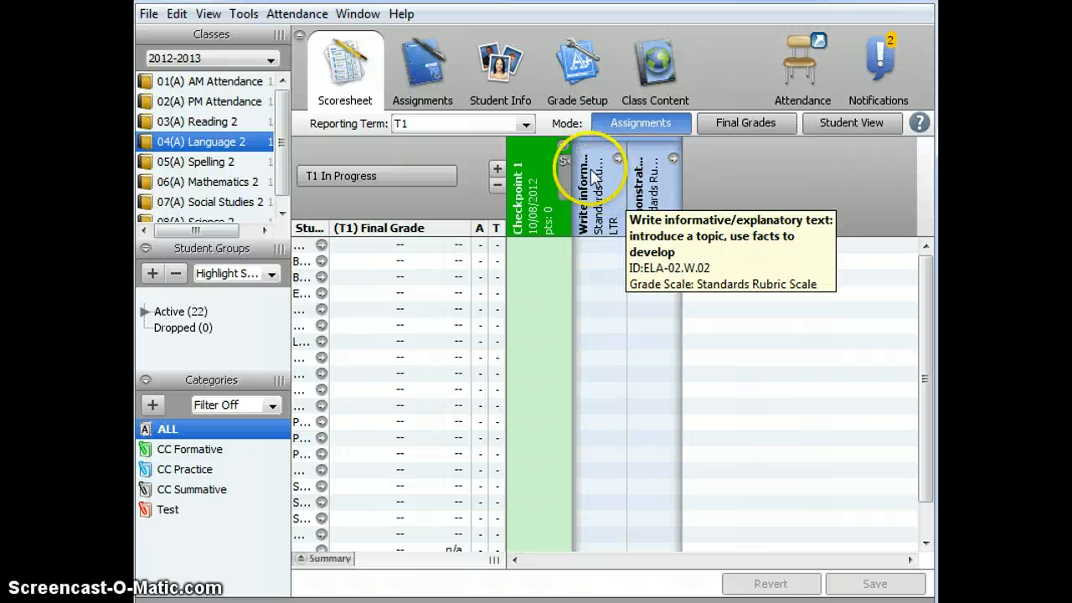
{"action": "left_click", "coordinate": [566, 159]}
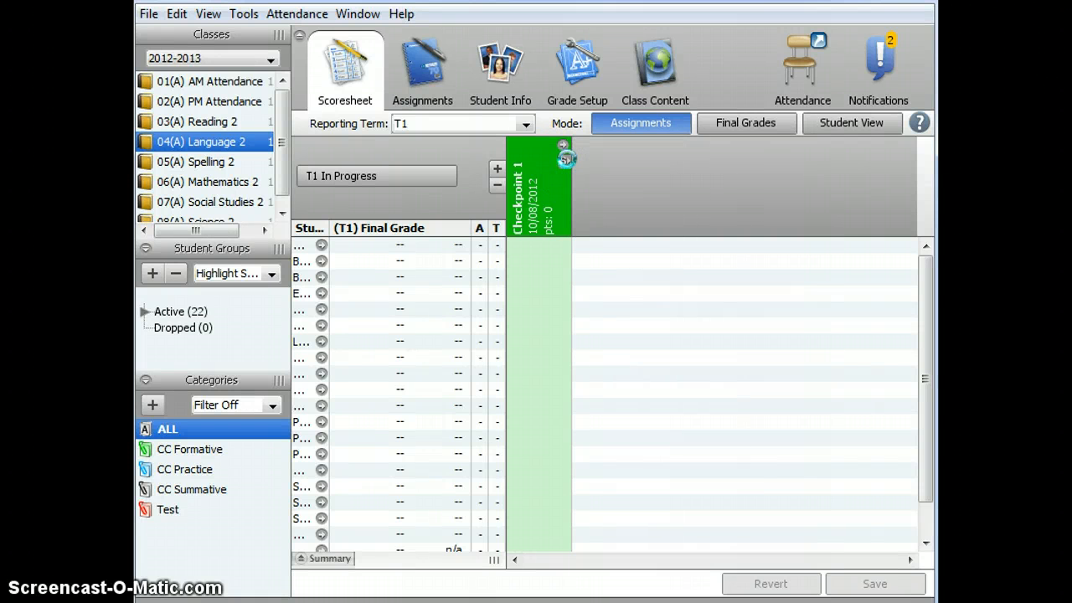
Step: Reopen Checkpoint 1, add standard ELA-02.L.01.e to it, save the change and close its details
{"action": "double_click", "coordinate": [541, 203]}
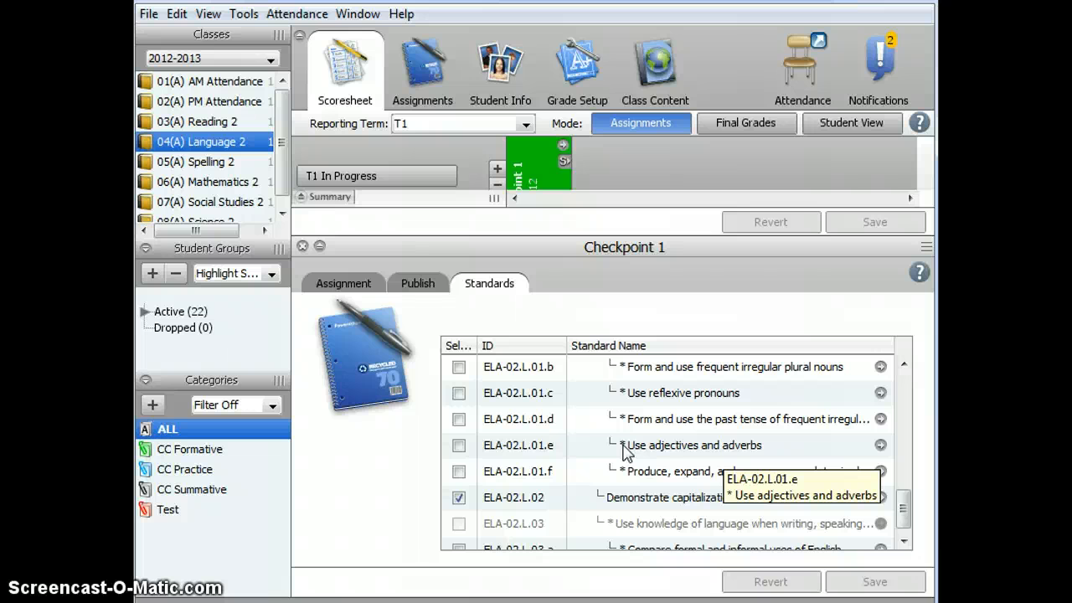
{"action": "left_click", "coordinate": [458, 445]}
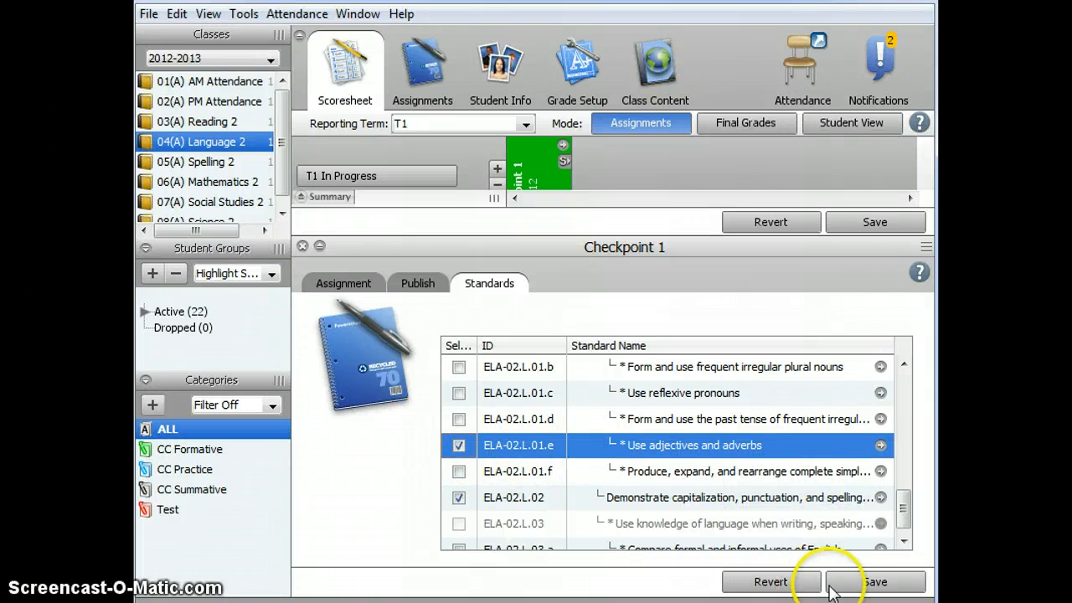
{"action": "left_click", "coordinate": [873, 579]}
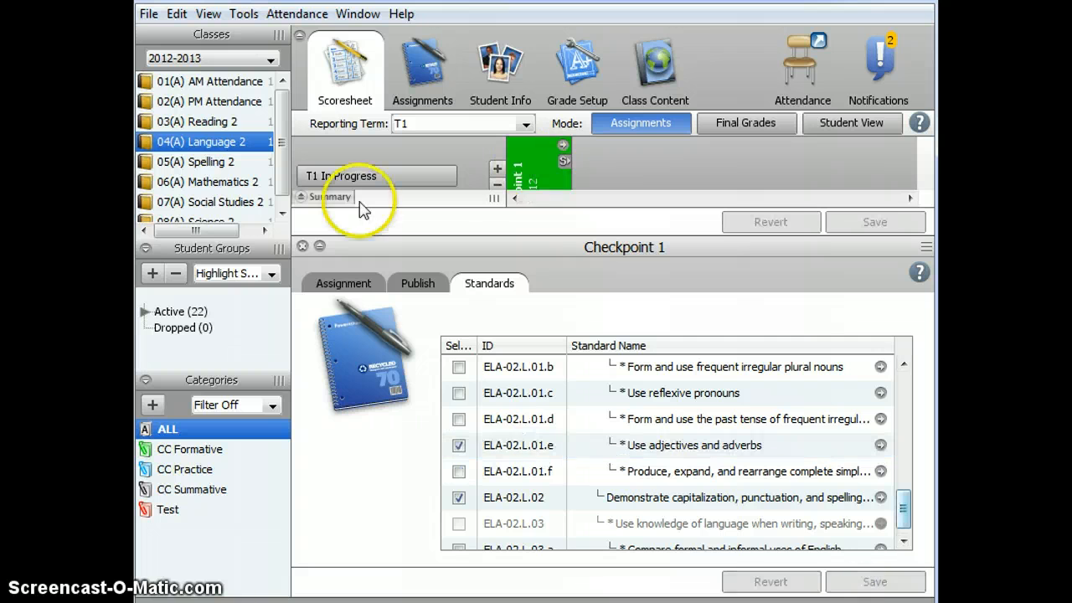
{"action": "left_click", "coordinate": [301, 246]}
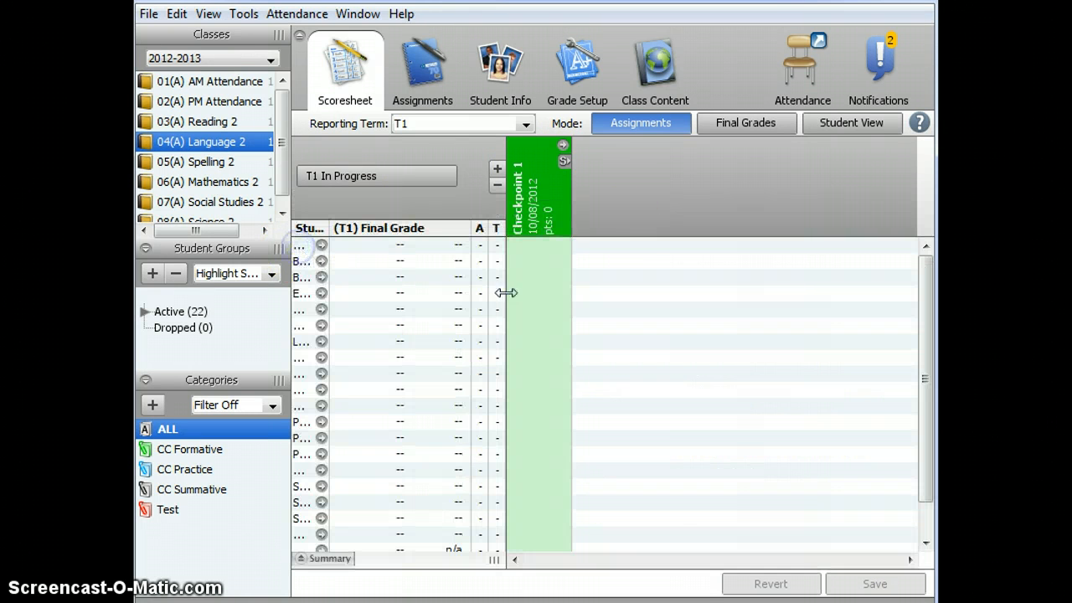
Step: Check the descriptions of the standards columns under Checkpoint 1, including the added one, and collapse the columns
{"action": "left_click", "coordinate": [563, 147]}
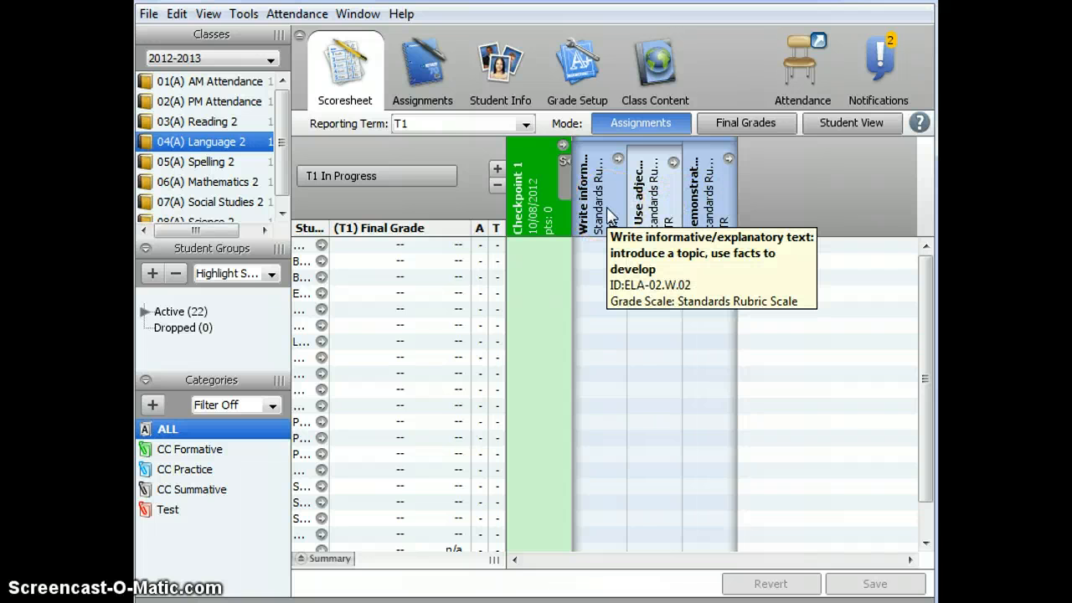
{"action": "left_click", "coordinate": [636, 212]}
{"action": "mouse_move", "coordinate": [702, 211]}
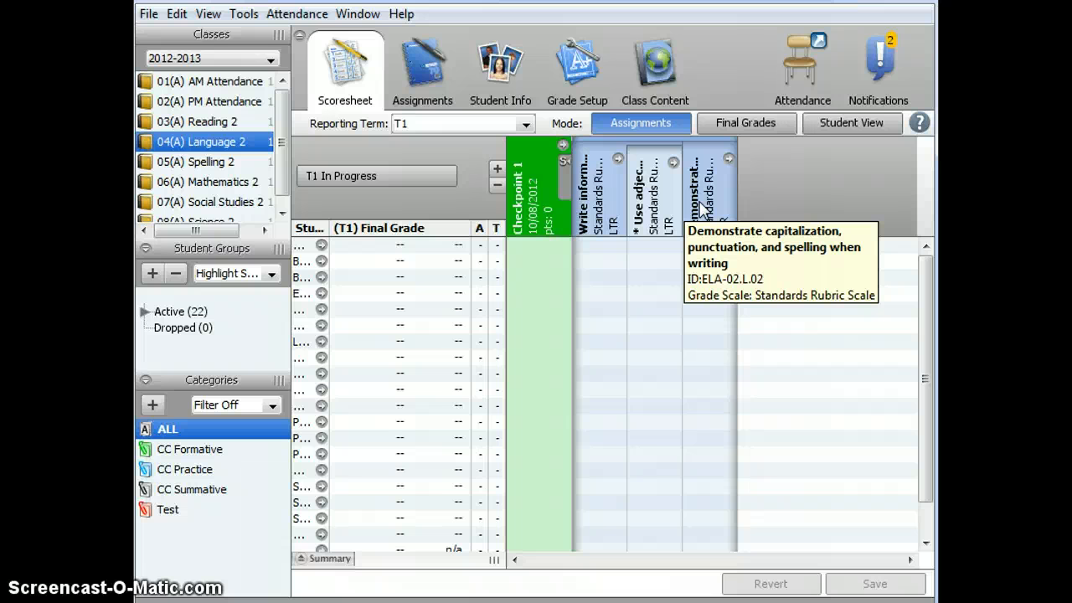
{"action": "left_click", "coordinate": [459, 197]}
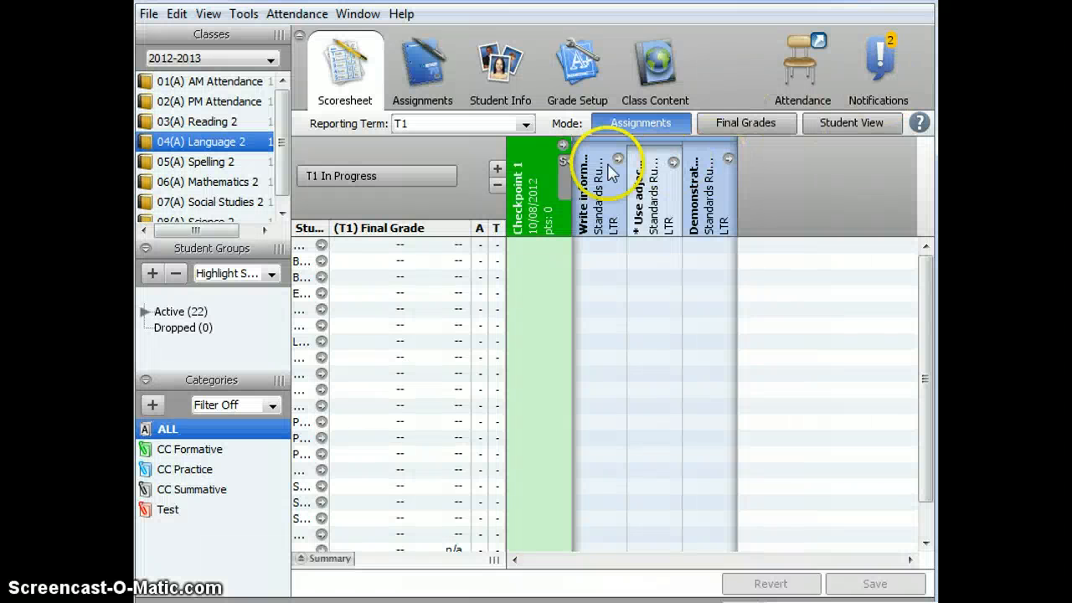
{"action": "left_click", "coordinate": [563, 161]}
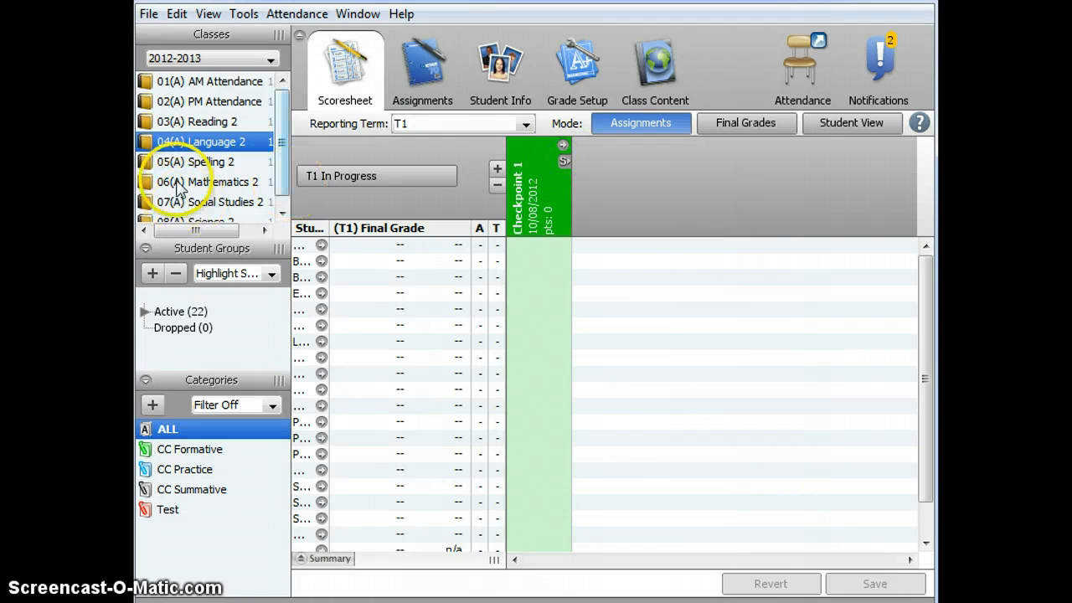
Step: View the Reading 2 scoresheet, return to Language 2 and look over the score cells in the Checkpoint 1 column
{"action": "left_click", "coordinate": [197, 122]}
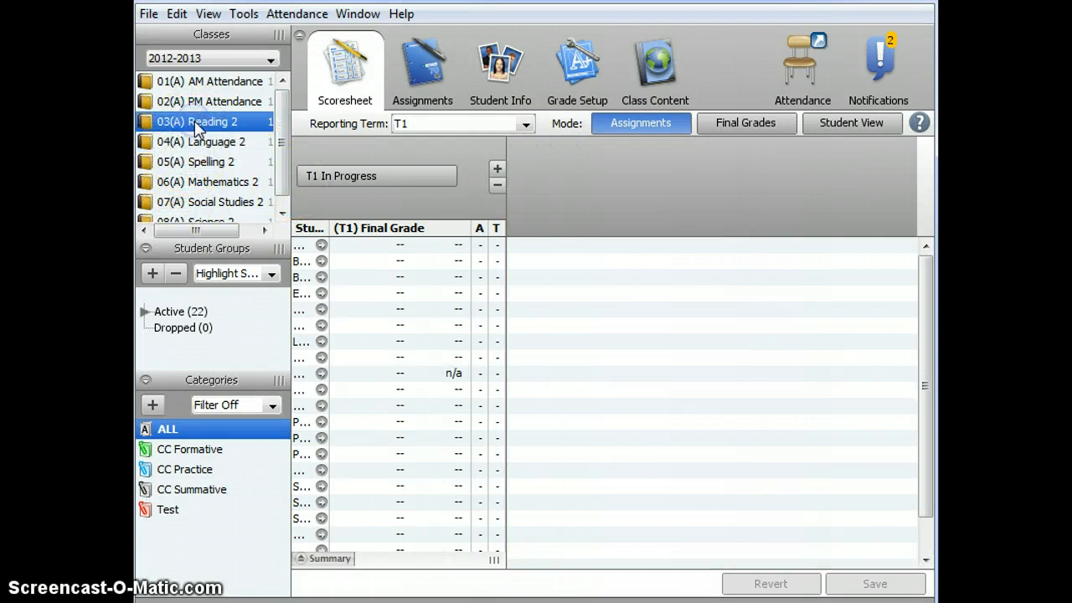
{"action": "left_click", "coordinate": [194, 142]}
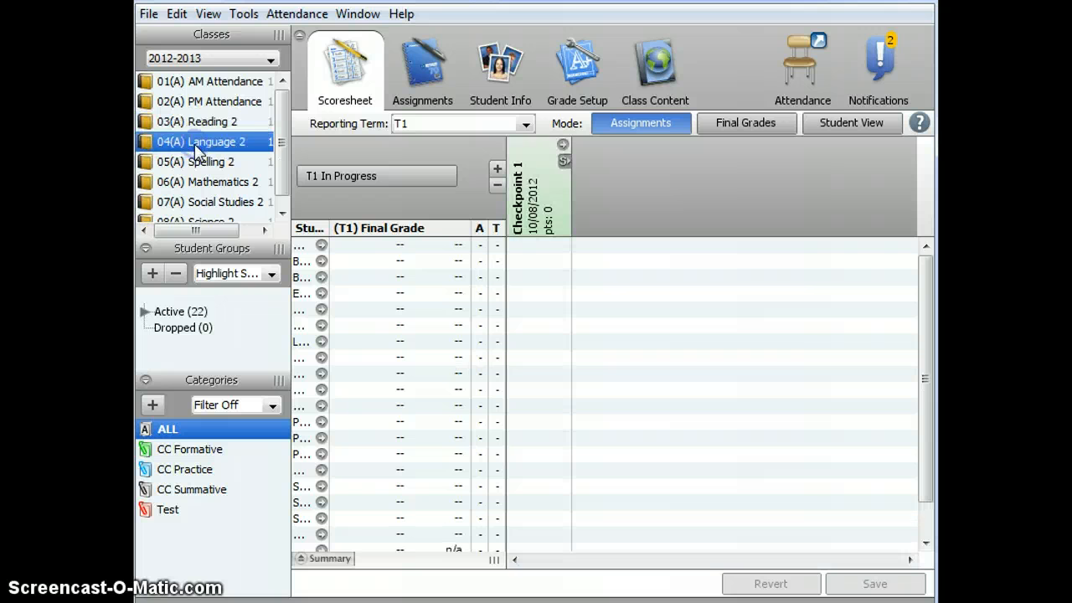
{"action": "left_click", "coordinate": [517, 196]}
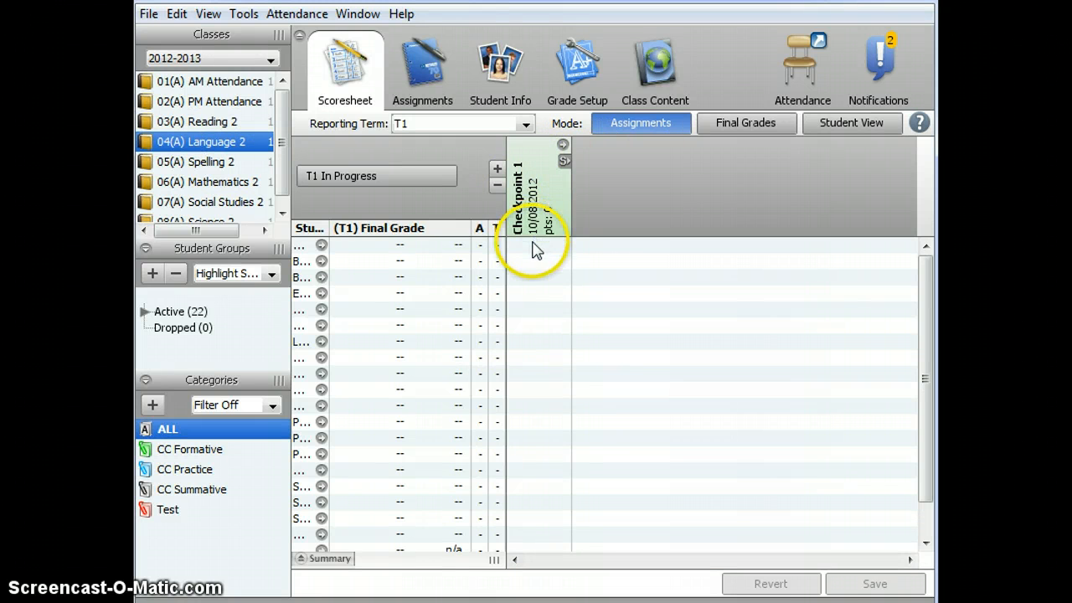
{"action": "left_click", "coordinate": [536, 245]}
{"action": "left_click", "coordinate": [538, 276]}
{"action": "left_click", "coordinate": [541, 341]}
{"action": "left_click", "coordinate": [538, 453]}
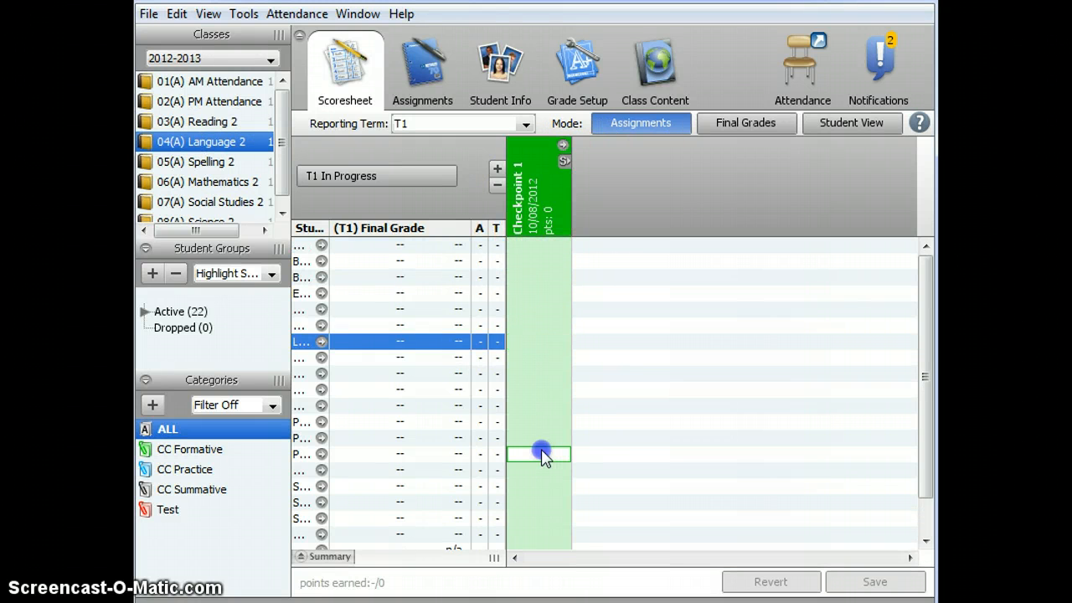
Step: Expand the standards of Checkpoint 1, examine the Quick Fill scores offered for ELA-02.W.02, and dismiss the options
{"action": "left_click", "coordinate": [565, 160]}
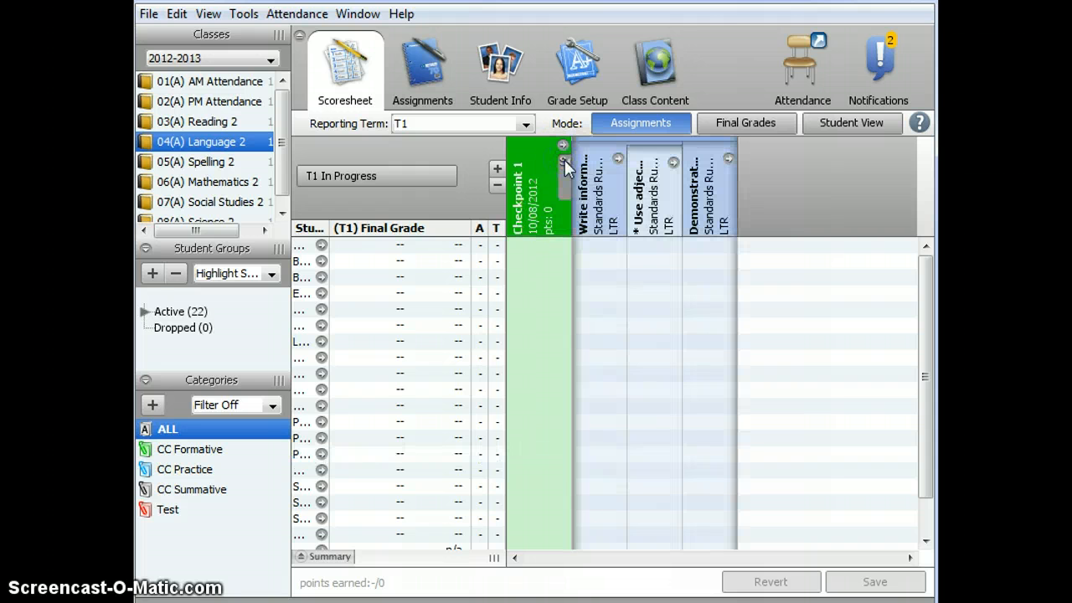
{"action": "right_click", "coordinate": [599, 217]}
{"action": "mouse_move", "coordinate": [643, 284]}
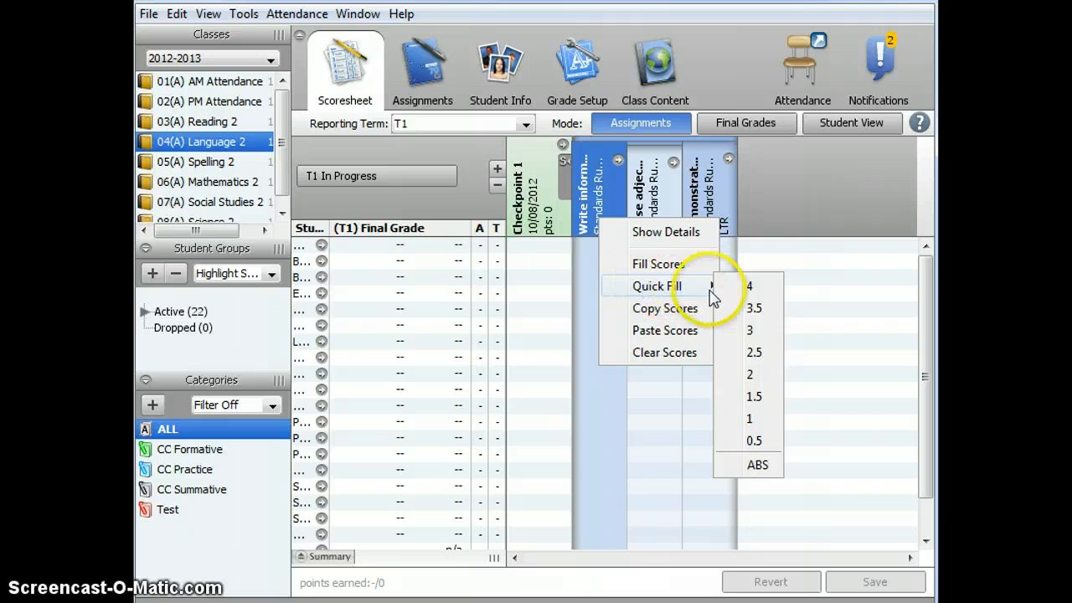
{"action": "left_click", "coordinate": [614, 204]}
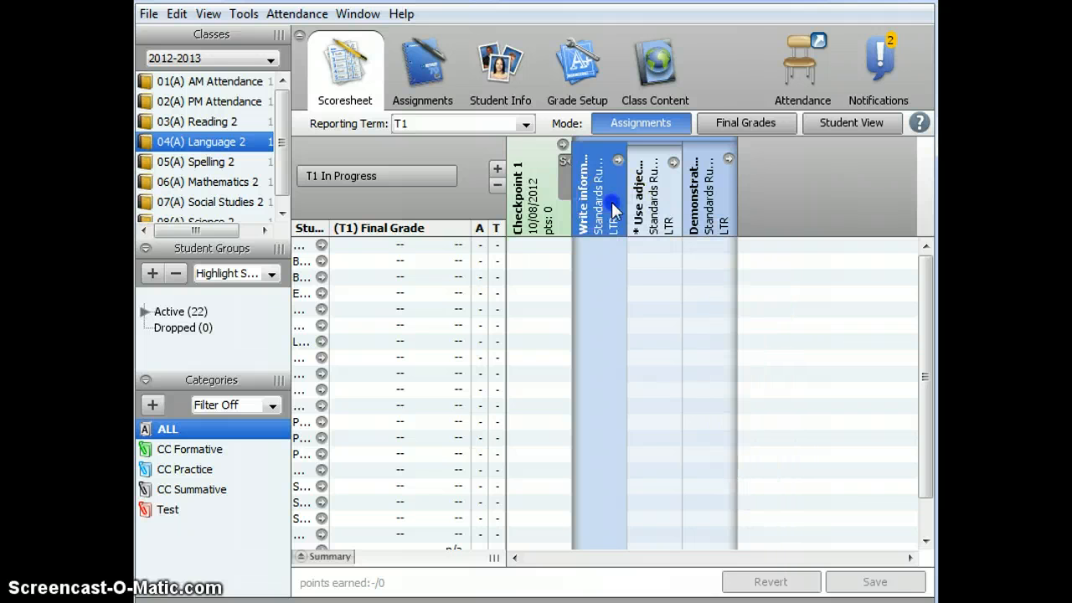
Step: Enter a score of 0.5 for the third, ninth and fifteenth students under the Write inform... standard of Checkpoint 1
{"action": "left_click", "coordinate": [600, 277]}
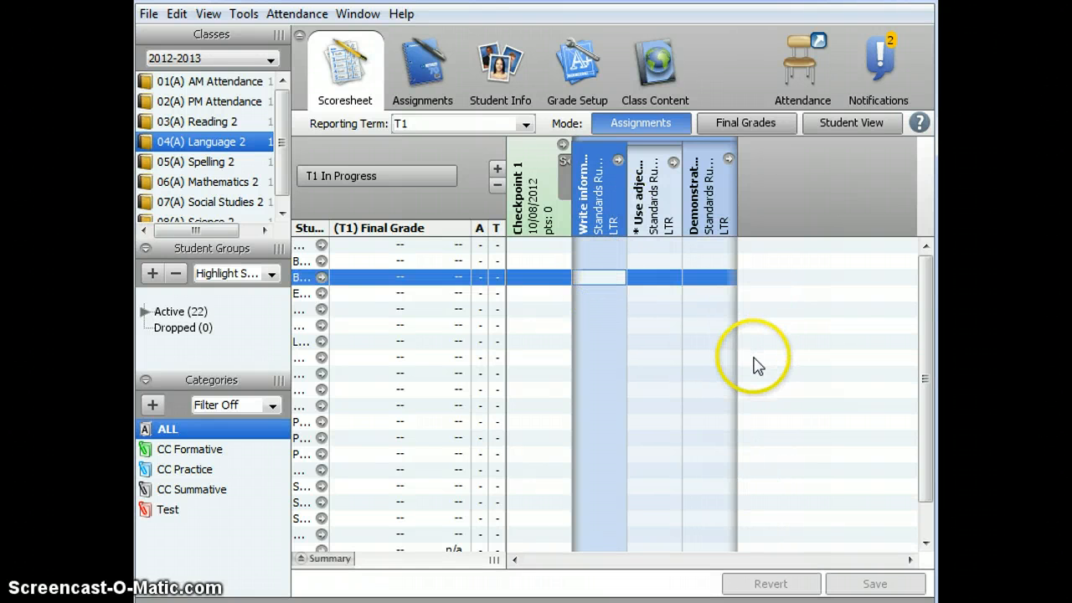
{"action": "type", "text": "0.5"}
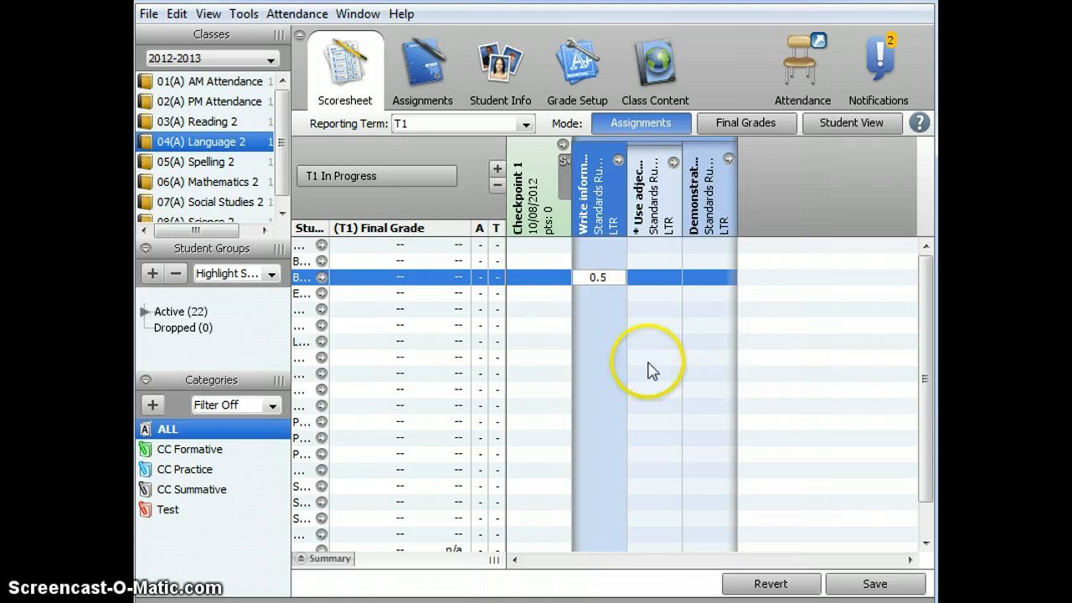
{"action": "left_click", "coordinate": [603, 373]}
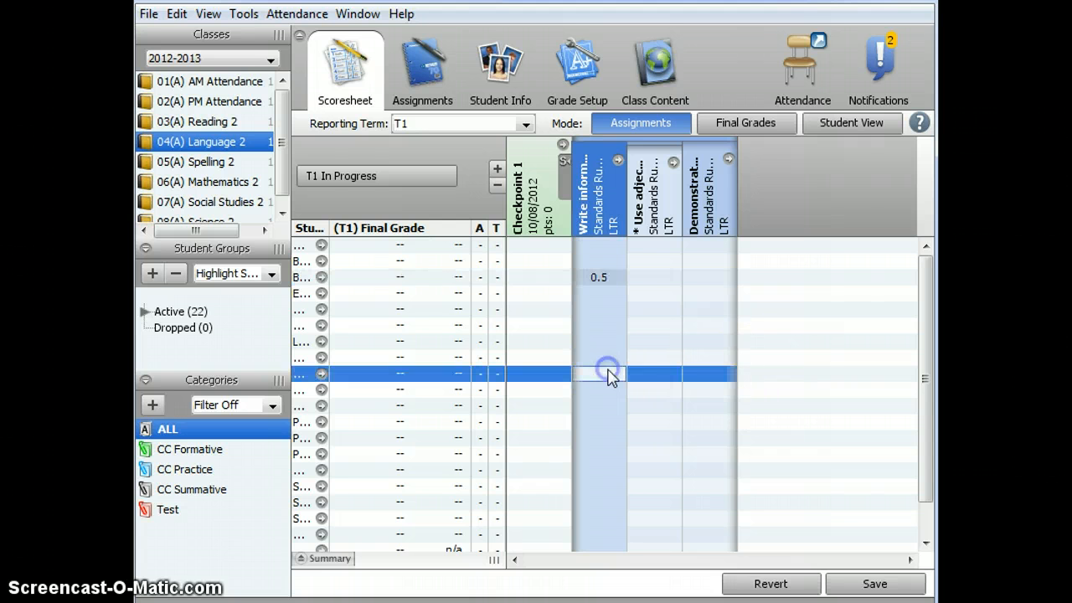
{"action": "type", "text": "0.5"}
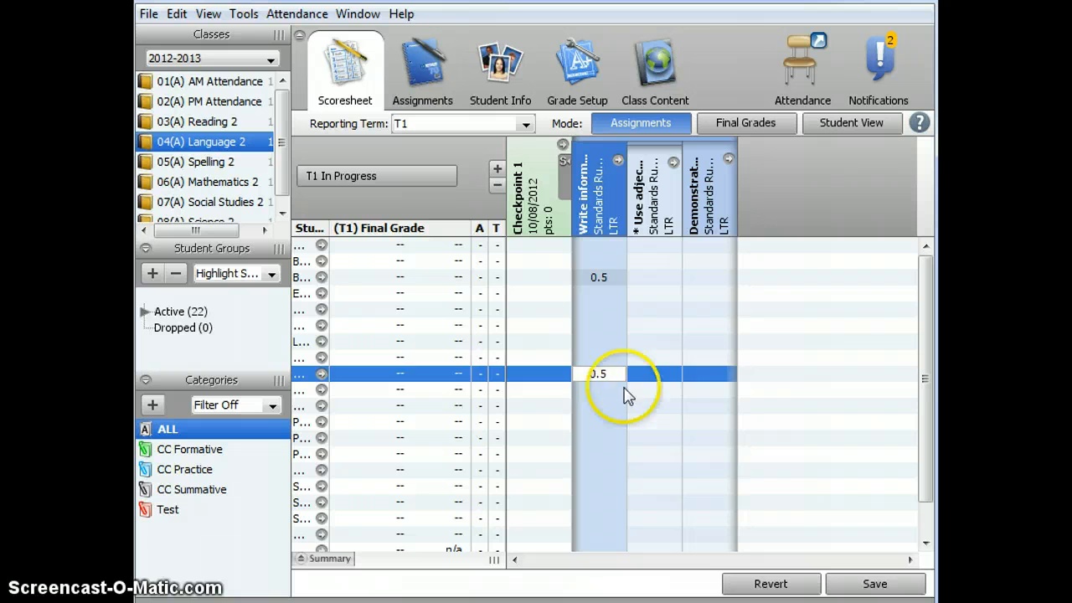
{"action": "left_click", "coordinate": [610, 472]}
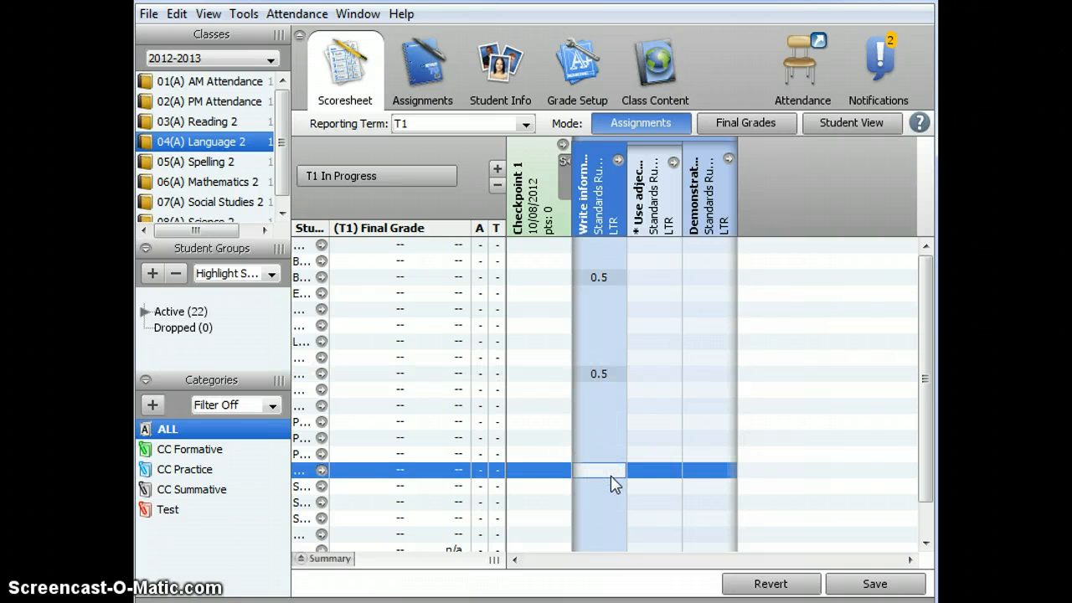
{"action": "type", "text": "0.5"}
{"action": "left_click", "coordinate": [634, 360]}
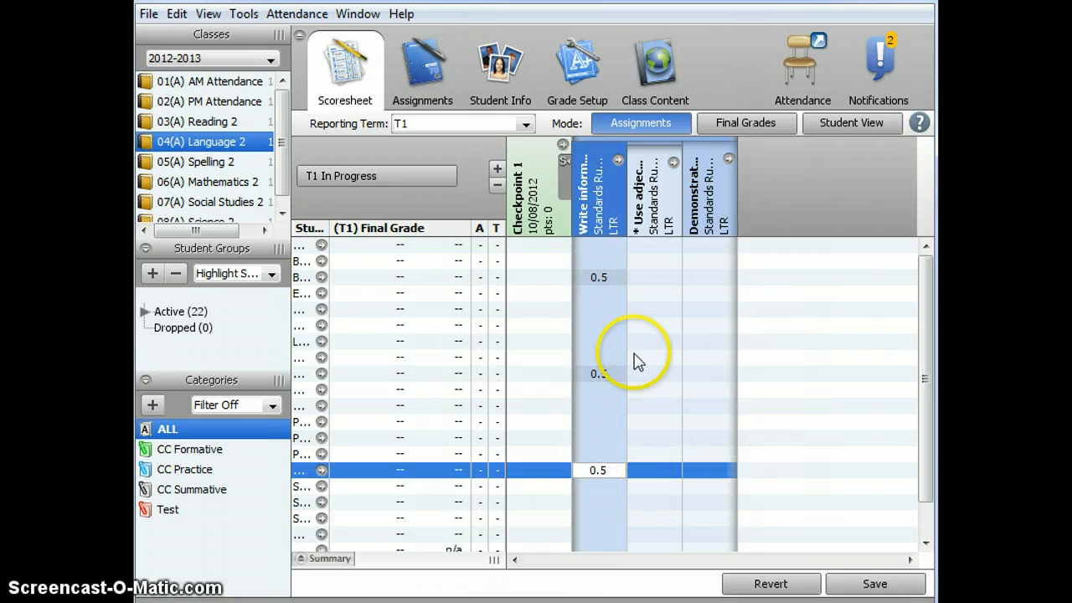
Step: Under the Write inform... standard, score the fifth, thirteenth and nineteenth students 2 and the seventh student 1.5
{"action": "left_click", "coordinate": [603, 309]}
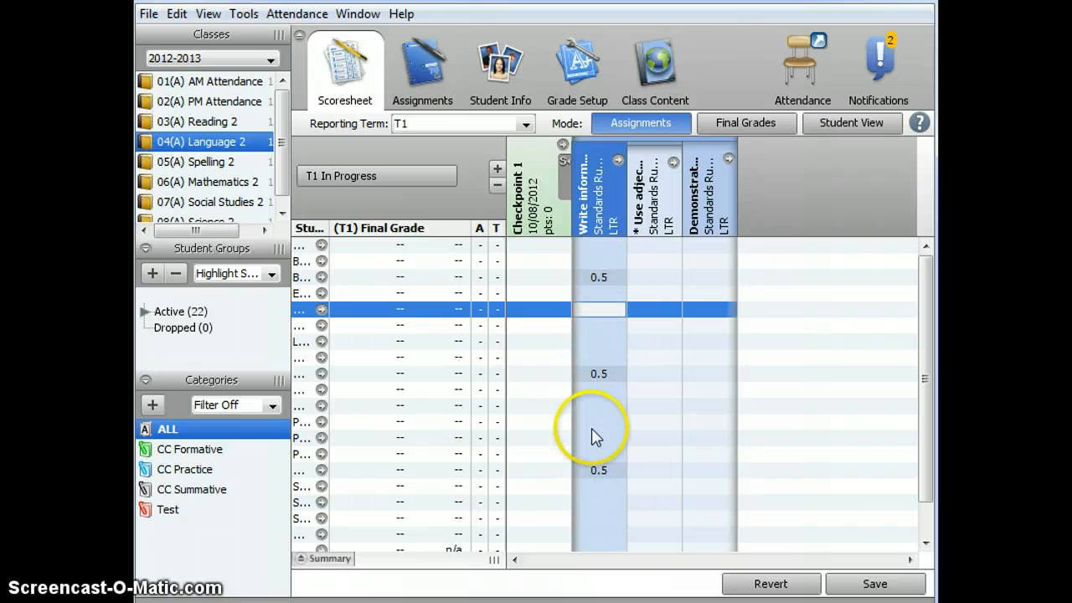
{"action": "type", "text": "2"}
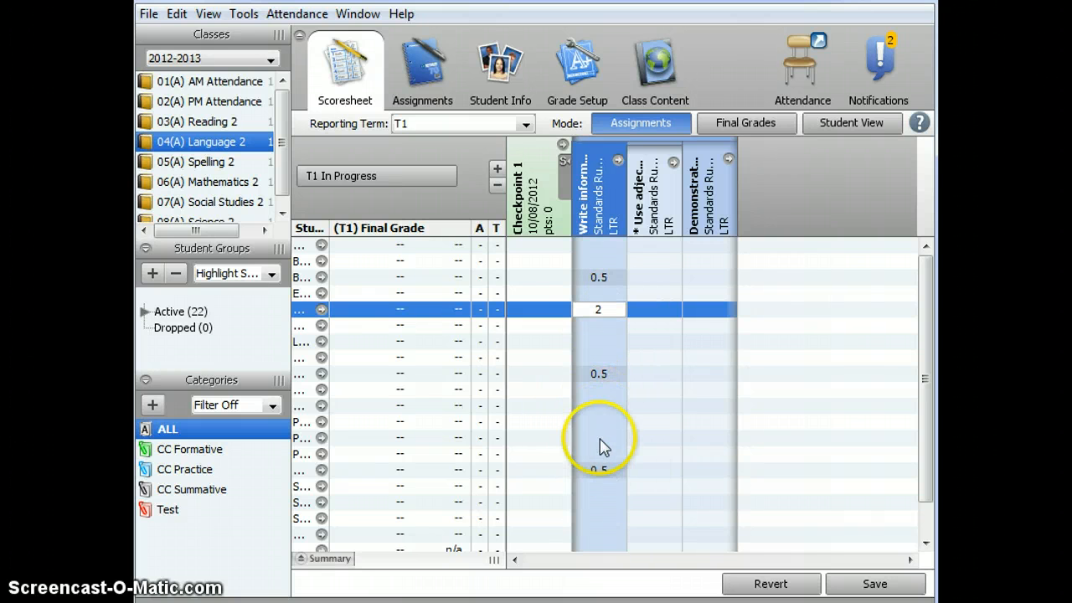
{"action": "left_click", "coordinate": [600, 440]}
{"action": "type", "text": "2"}
{"action": "left_click", "coordinate": [602, 531]}
{"action": "type", "text": "2"}
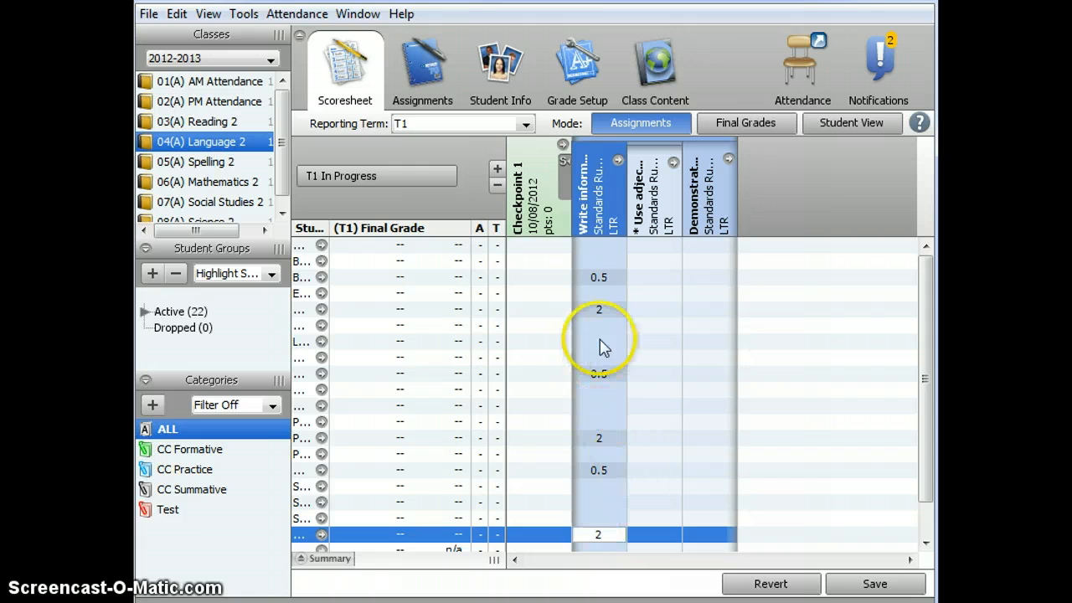
{"action": "left_click", "coordinate": [603, 342]}
{"action": "type", "text": "1.5"}
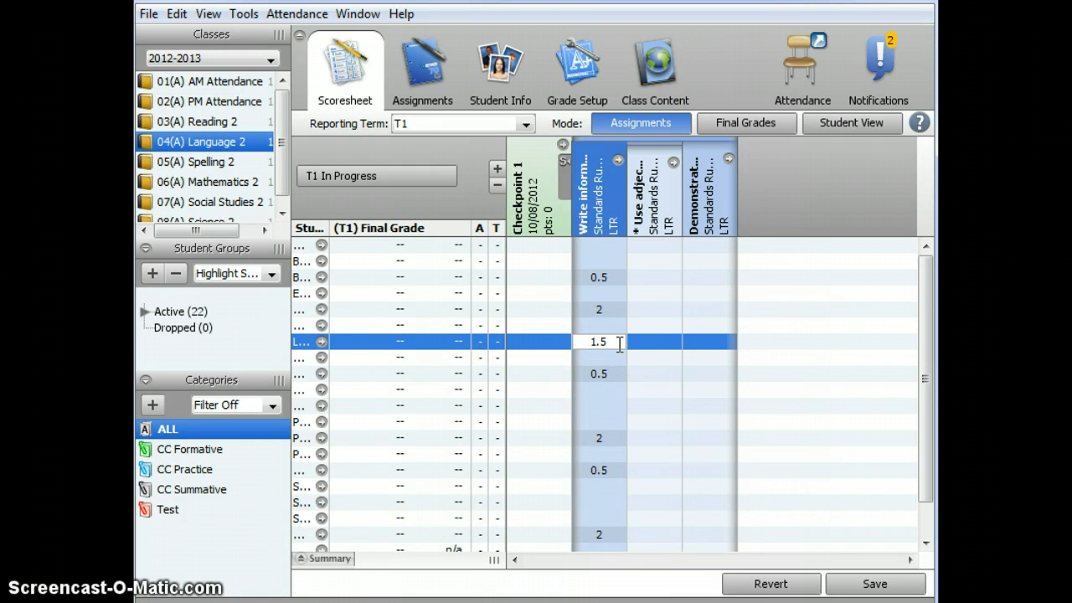
Step: Quick Fill the remaining empty scores of the Write inform... standard with 1
{"action": "right_click", "coordinate": [591, 201]}
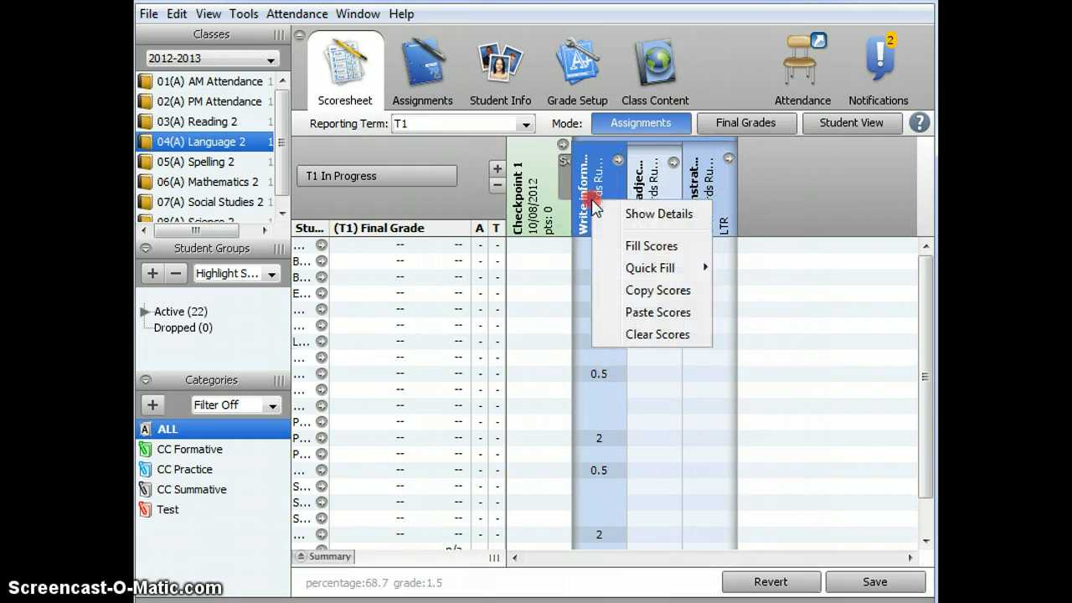
{"action": "mouse_move", "coordinate": [645, 268]}
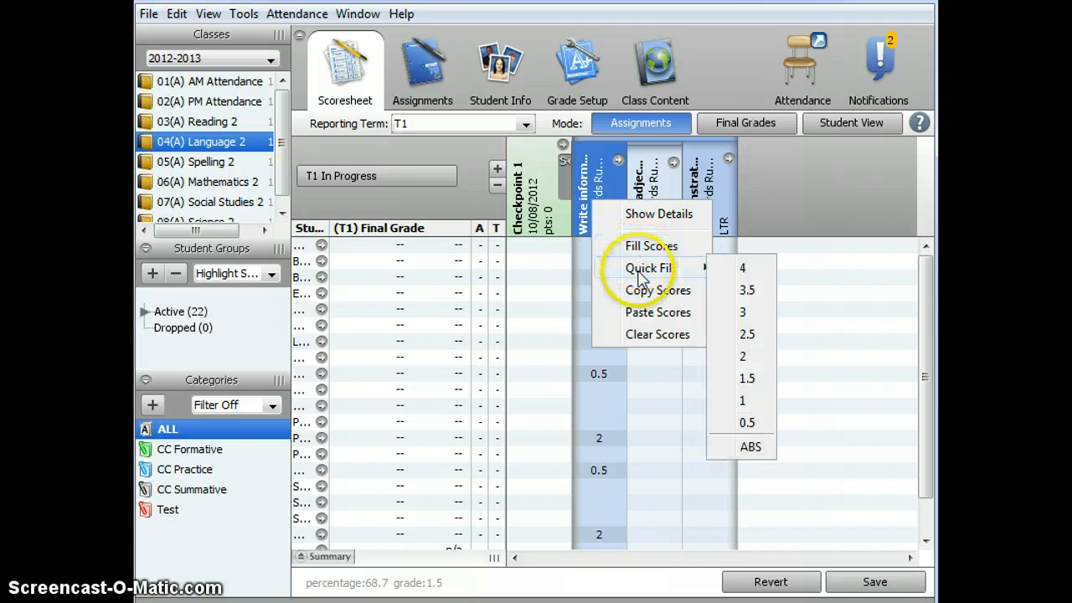
{"action": "left_click", "coordinate": [744, 402]}
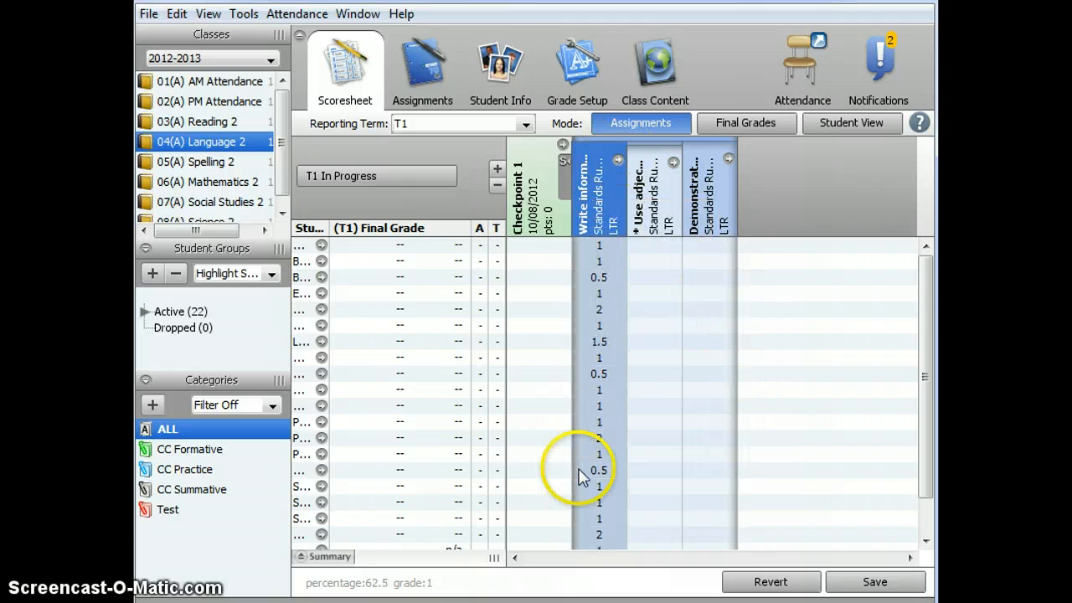
Step: Under the Use adjec... standard, enter 0.5 for students three and nine, 2 for student fourteen, and 1 for students twelve and eighteen
{"action": "left_click", "coordinate": [649, 279]}
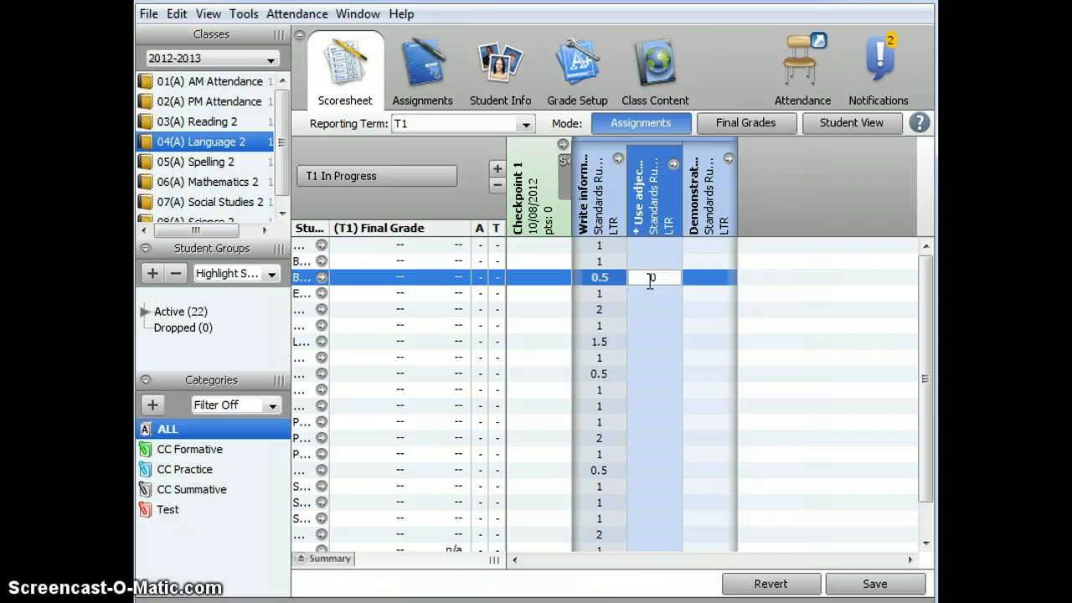
{"action": "left_click", "coordinate": [645, 374]}
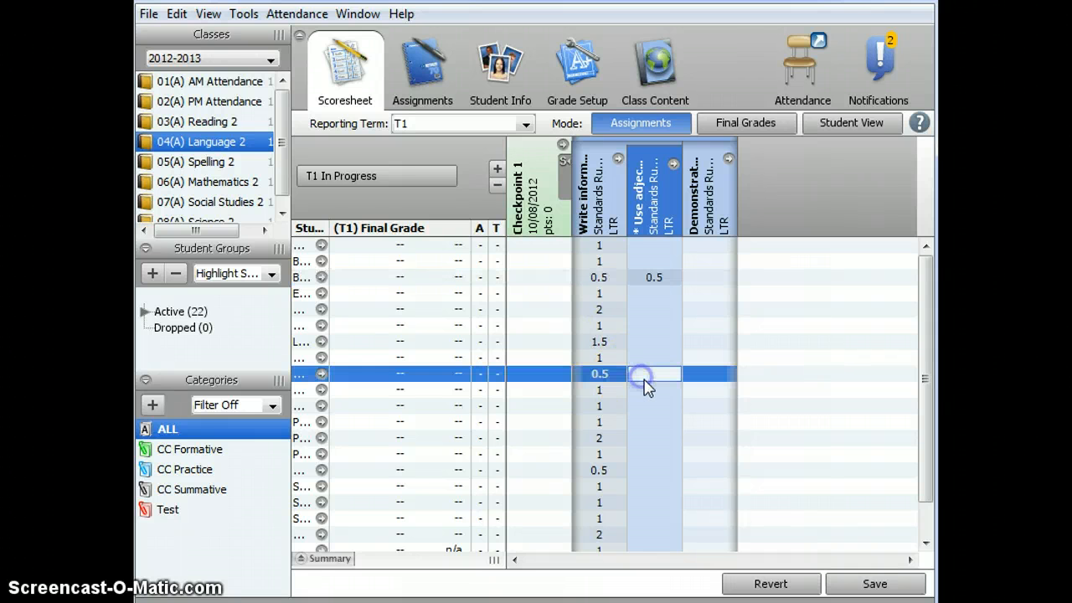
{"action": "type", "text": "0.5"}
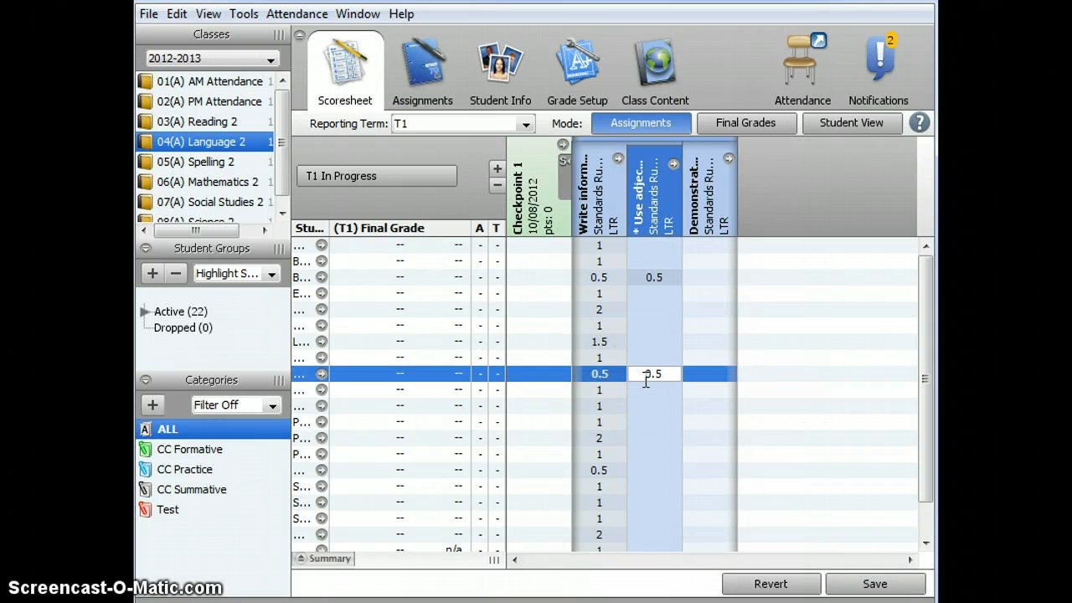
{"action": "left_click", "coordinate": [646, 457]}
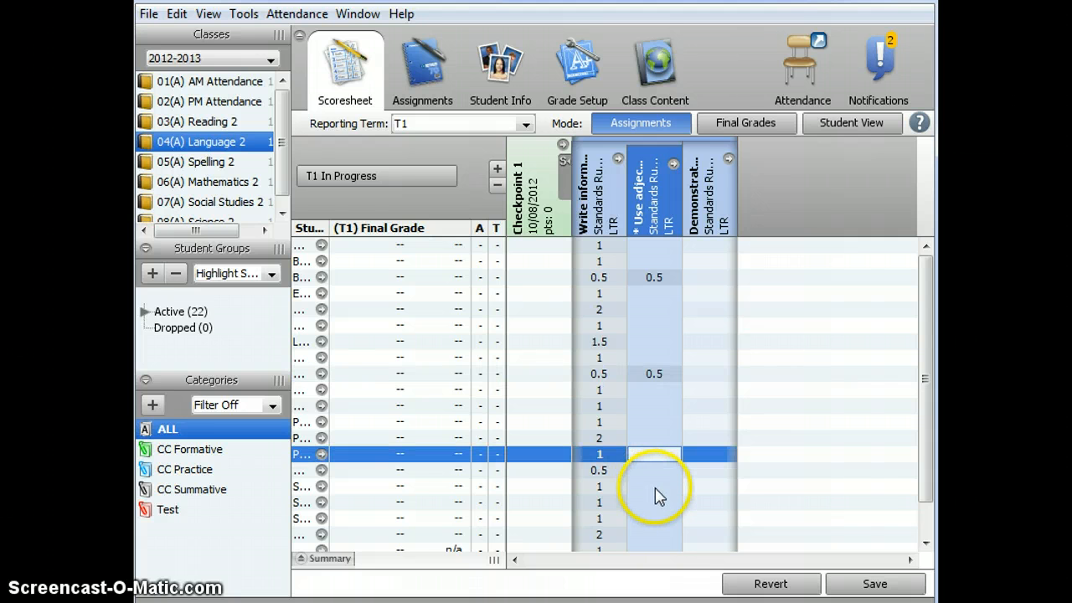
{"action": "type", "text": "2"}
{"action": "left_click", "coordinate": [658, 519]}
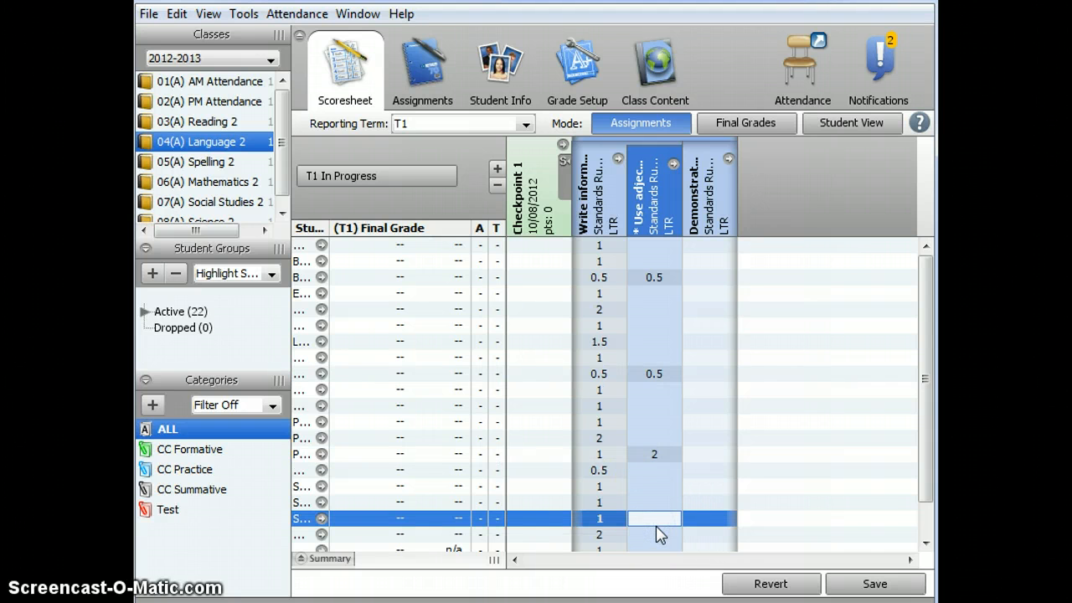
{"action": "type", "text": "1"}
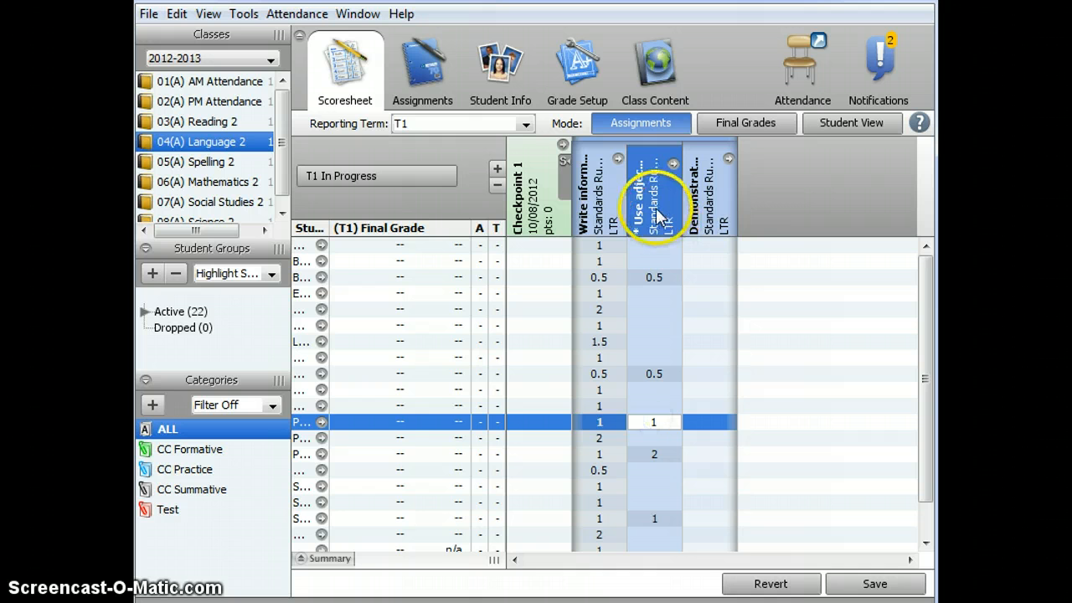
Step: Quick Fill the remaining empty scores of the Use adjec... standard with 1
{"action": "left_click", "coordinate": [658, 211]}
{"action": "right_click", "coordinate": [659, 216]}
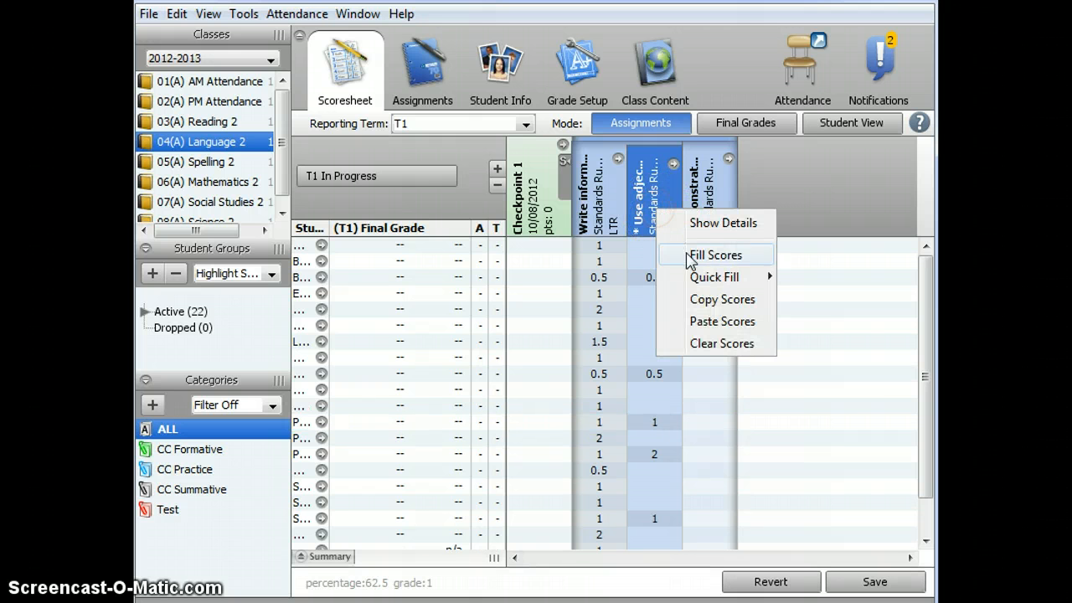
{"action": "mouse_move", "coordinate": [712, 278]}
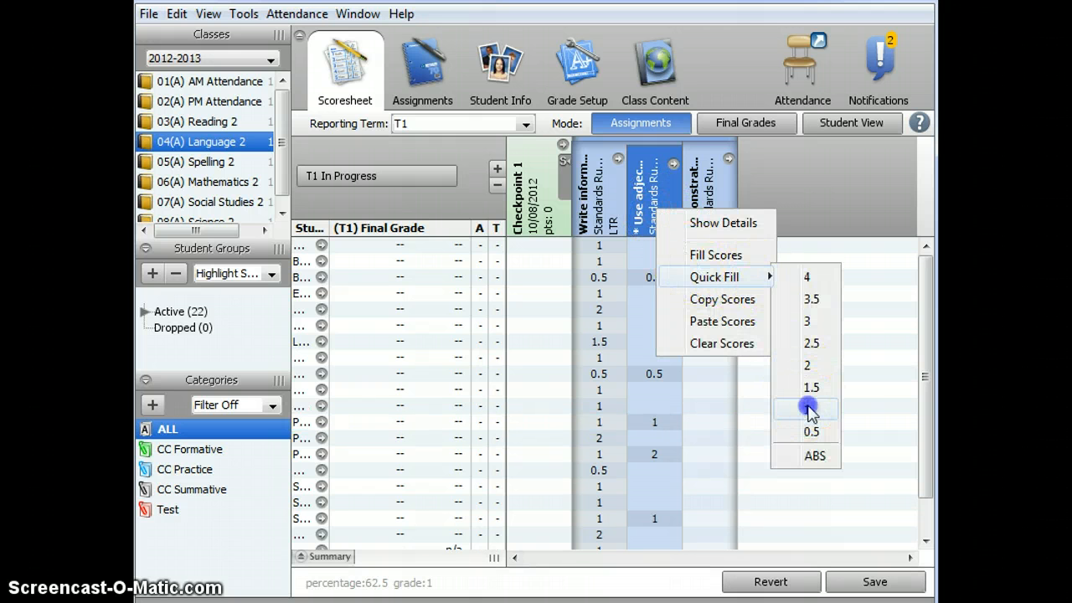
{"action": "left_click", "coordinate": [808, 409]}
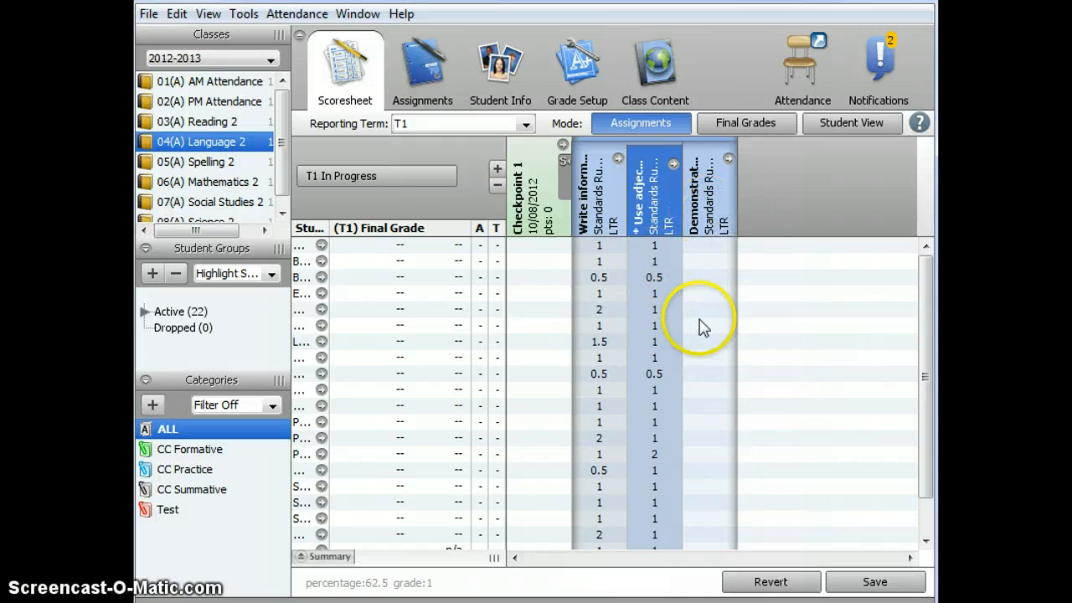
Step: Under the Demonstrat... standard, enter 1 for students three and eight, 3 for students fourteen and seventeen, and 2 for student nineteen
{"action": "left_click", "coordinate": [710, 280]}
{"action": "type", "text": "1"}
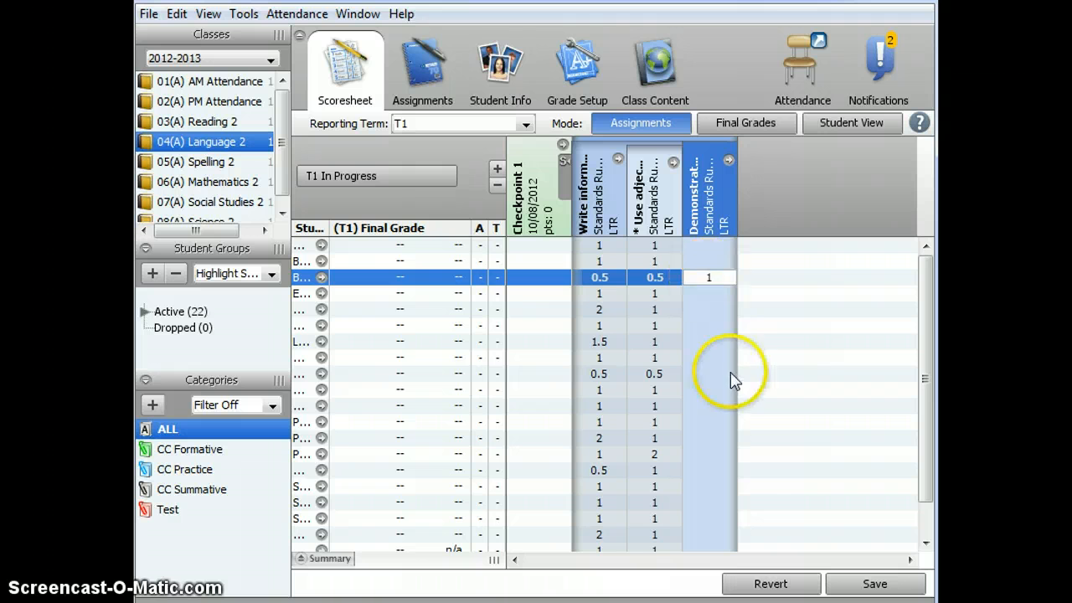
{"action": "left_click", "coordinate": [709, 359]}
{"action": "type", "text": "1"}
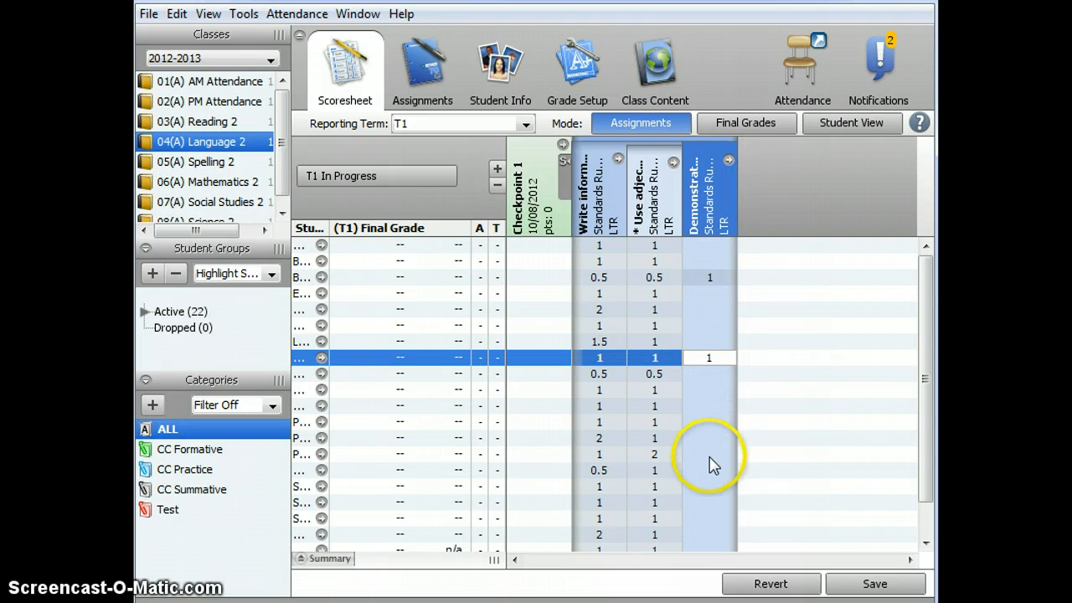
{"action": "left_click", "coordinate": [710, 455]}
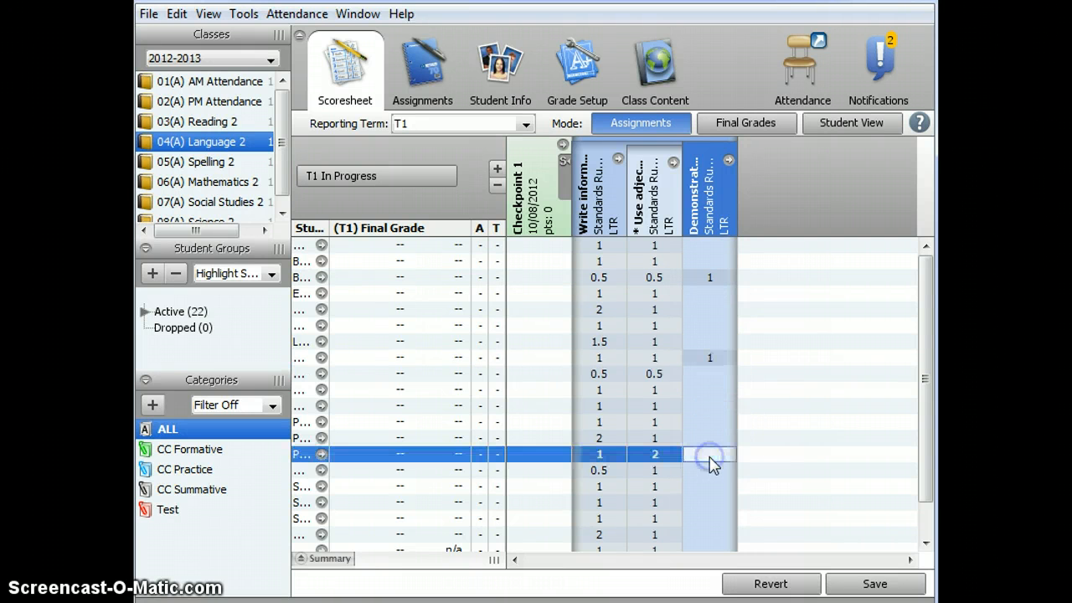
{"action": "type", "text": "3"}
{"action": "left_click", "coordinate": [709, 505]}
{"action": "type", "text": "3"}
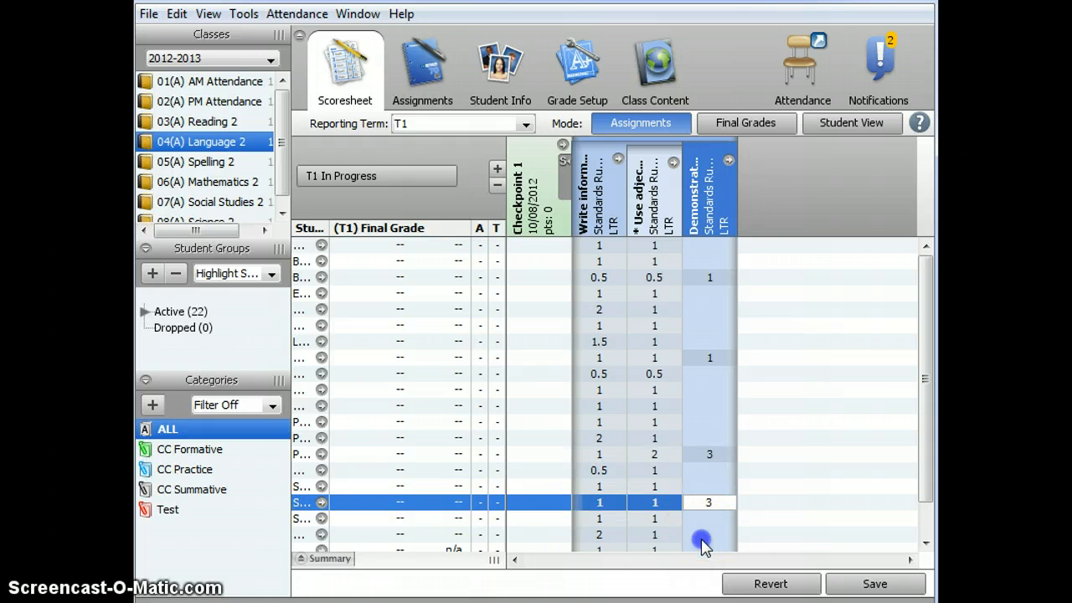
{"action": "left_click", "coordinate": [707, 536]}
{"action": "type", "text": "2"}
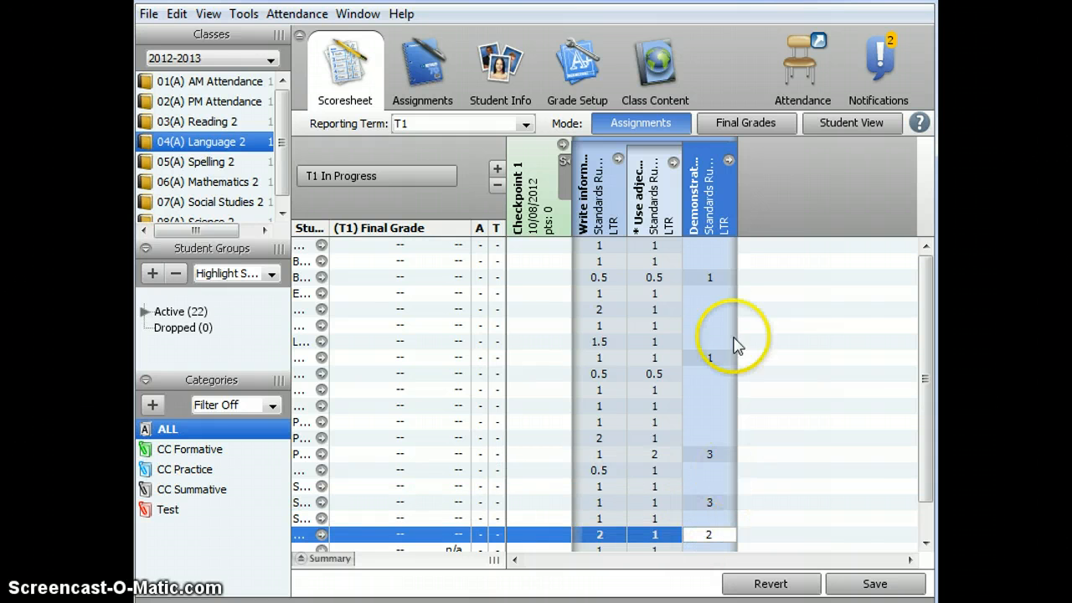
Step: Quick Fill the remaining empty scores of the Demonstrat... standard with 1.5
{"action": "right_click", "coordinate": [706, 208]}
{"action": "mouse_move", "coordinate": [757, 276]}
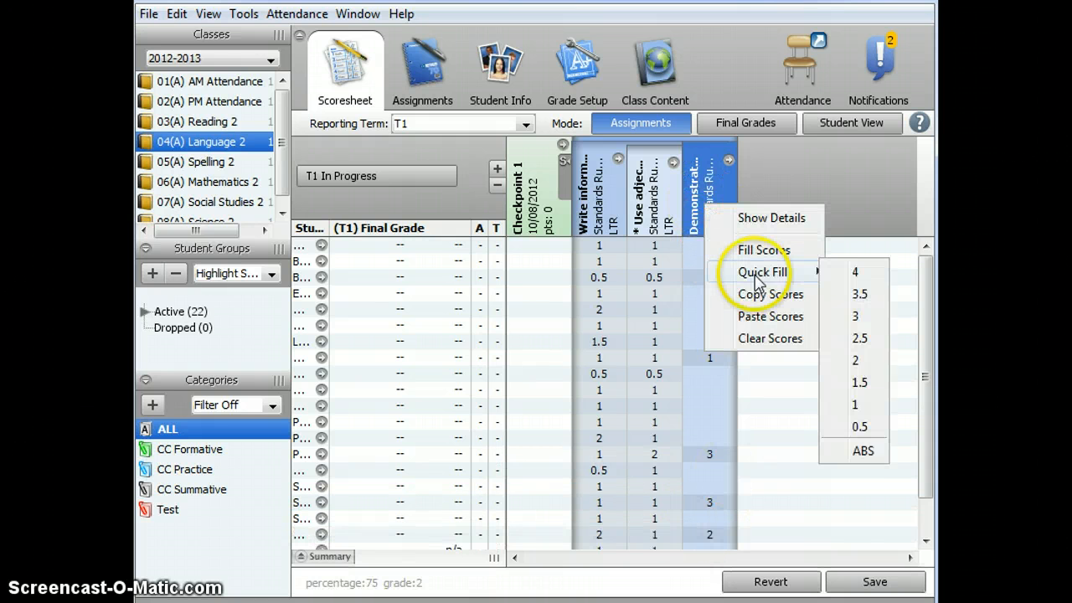
{"action": "left_click", "coordinate": [860, 385]}
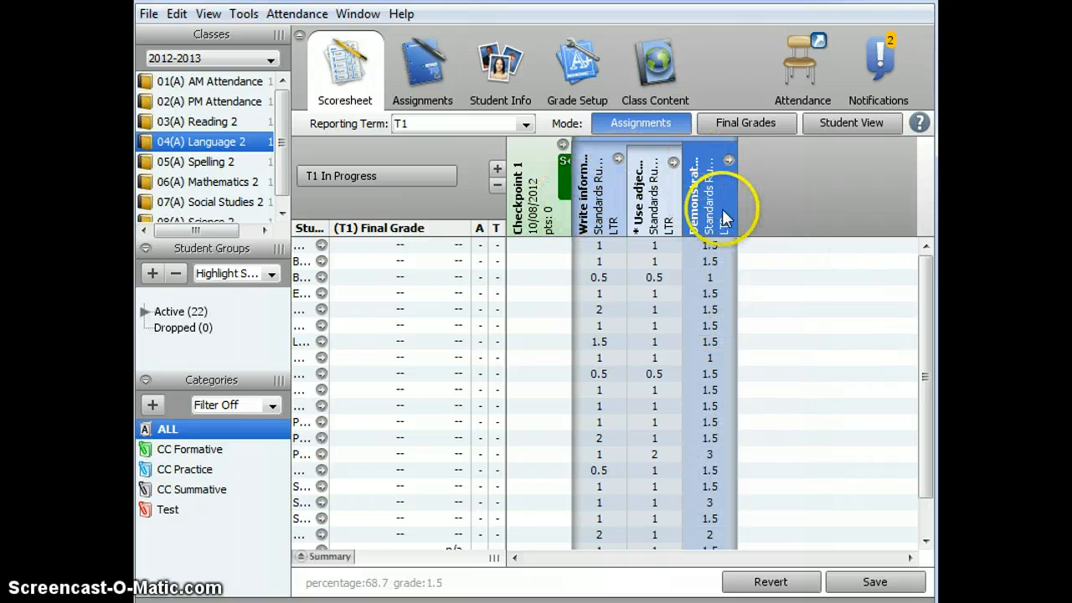
Step: Collapse the standards of Checkpoint 1, save the entered scores, and expand the standards again
{"action": "left_click", "coordinate": [568, 159]}
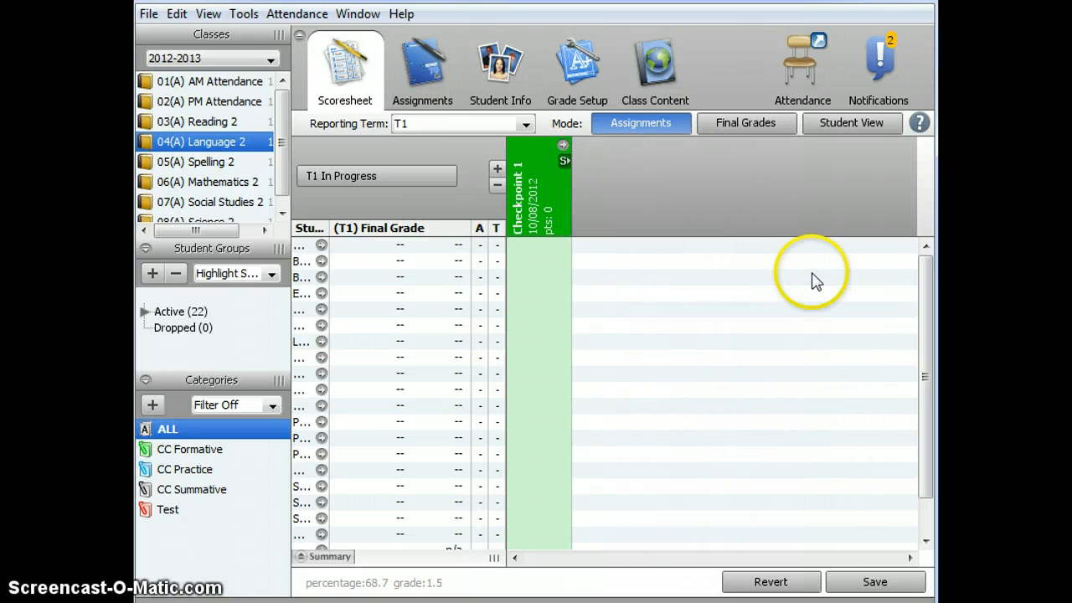
{"action": "left_click", "coordinate": [877, 581]}
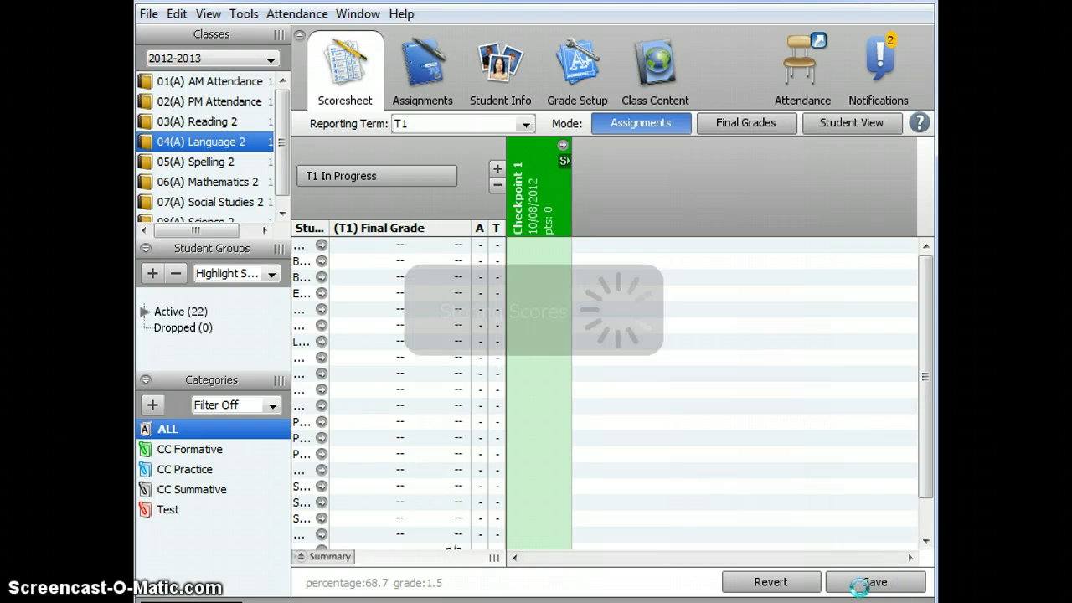
{"action": "left_click", "coordinate": [567, 162]}
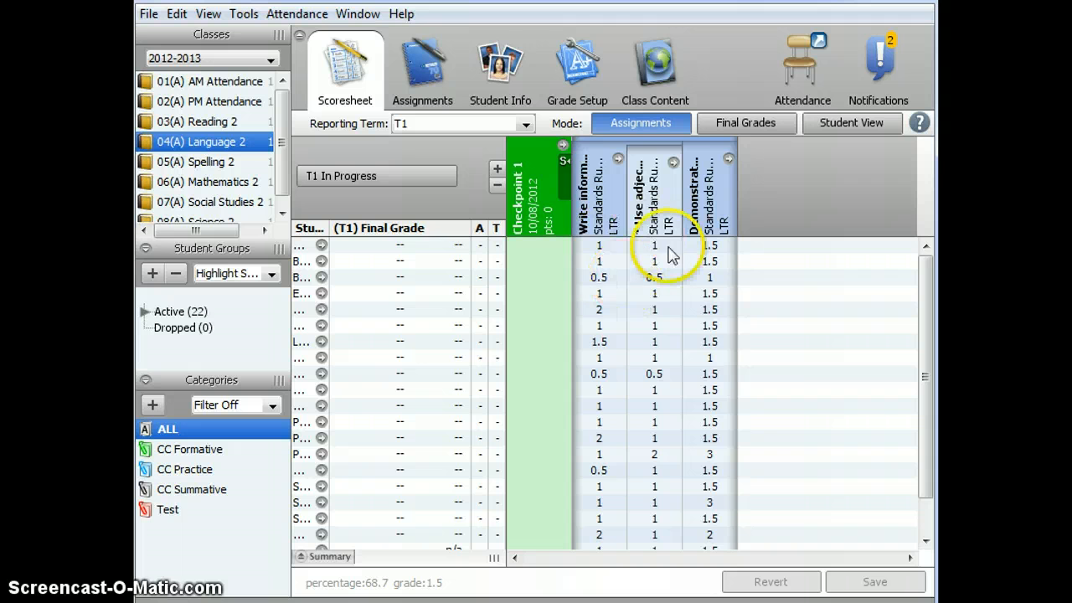
Step: Mark the first three students' Checkpoint 1 assignment cells as collected by entering the code c
{"action": "left_click", "coordinate": [541, 246]}
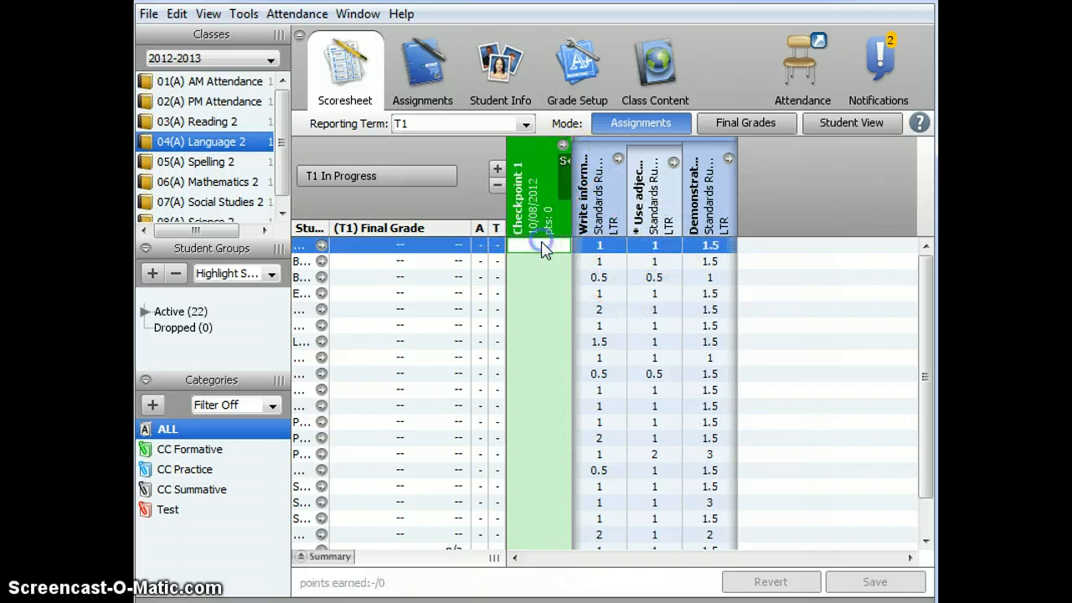
{"action": "type", "text": "c"}
{"action": "key", "text": "Return"}
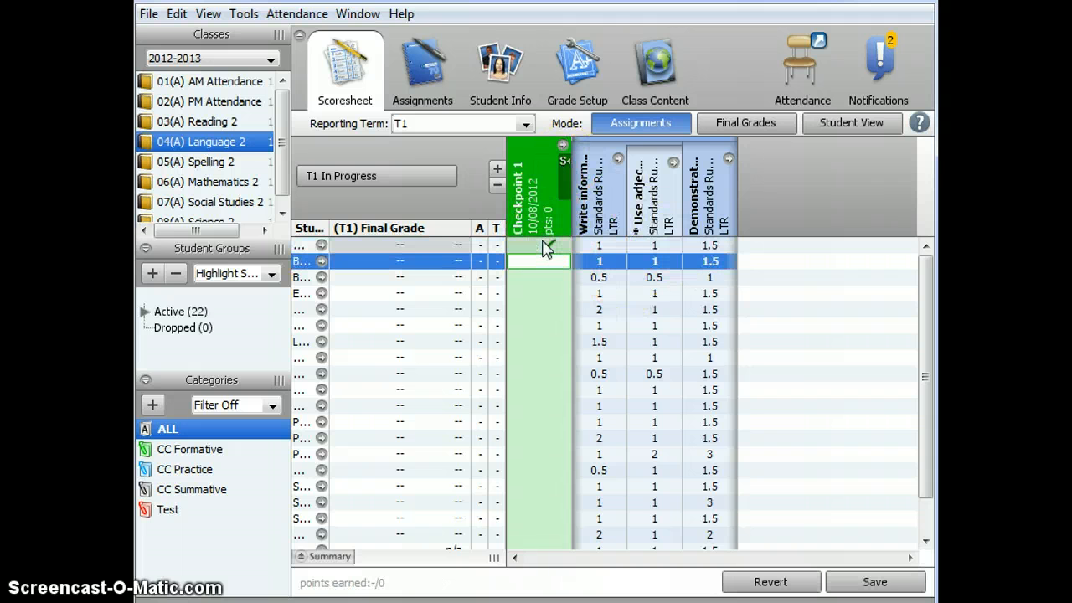
{"action": "type", "text": "c"}
{"action": "key", "text": "Return"}
{"action": "type", "text": "c"}
{"action": "key", "text": "Return"}
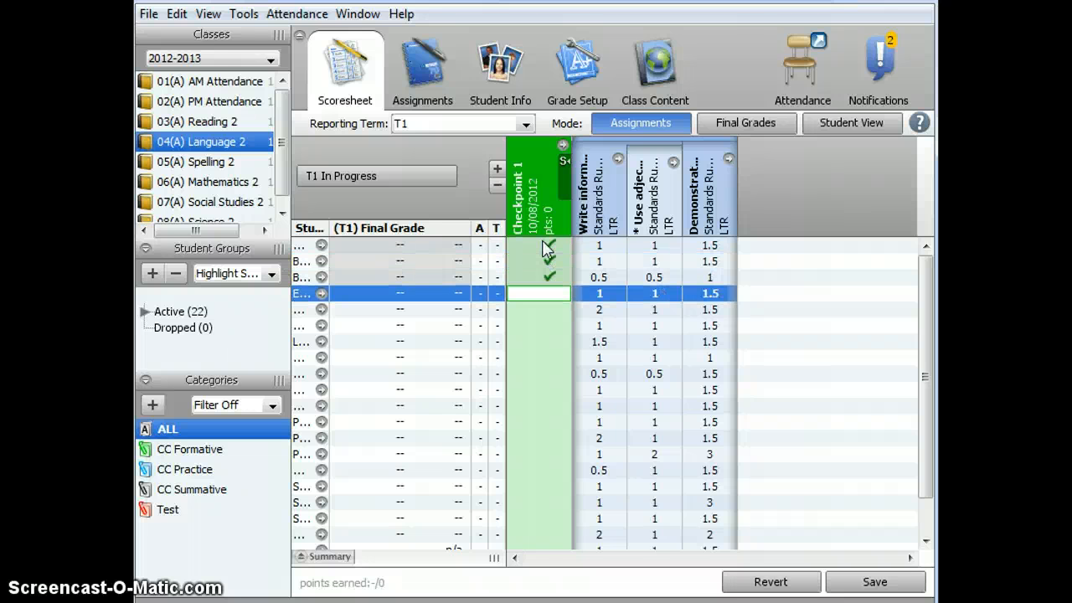
Step: Mark the Checkpoint 1 assignment as collected for students four through eleven with the code c, and skip student twelve
{"action": "type", "text": "c"}
{"action": "key", "text": "Return"}
{"action": "type", "text": "c"}
{"action": "key", "text": "Return"}
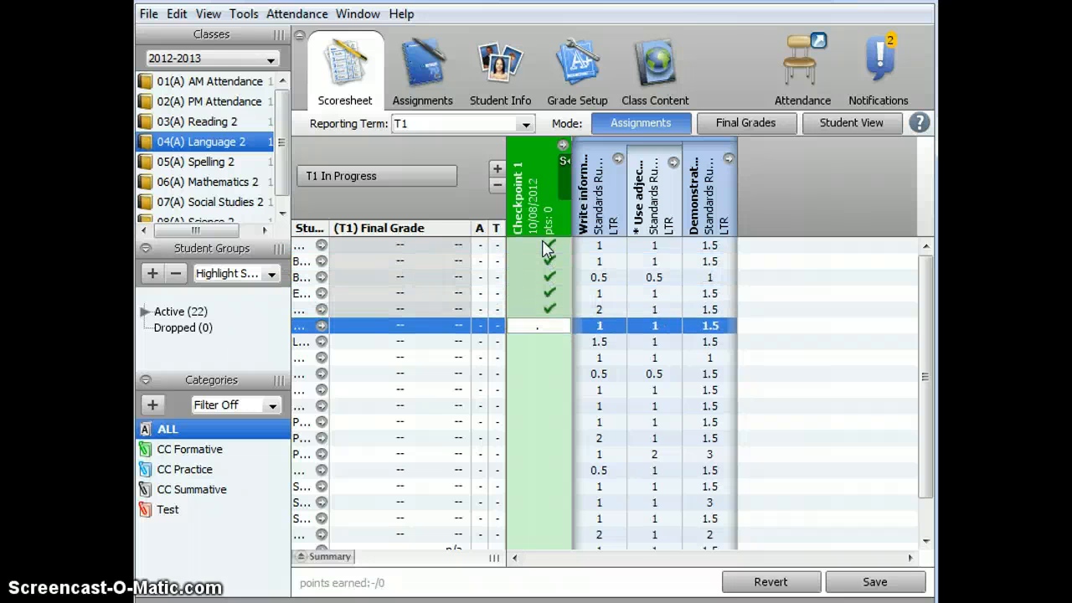
{"action": "type", "text": "c"}
{"action": "key", "text": "Return"}
{"action": "type", "text": "c"}
{"action": "key", "text": "Return"}
{"action": "type", "text": "c"}
{"action": "key", "text": "Return"}
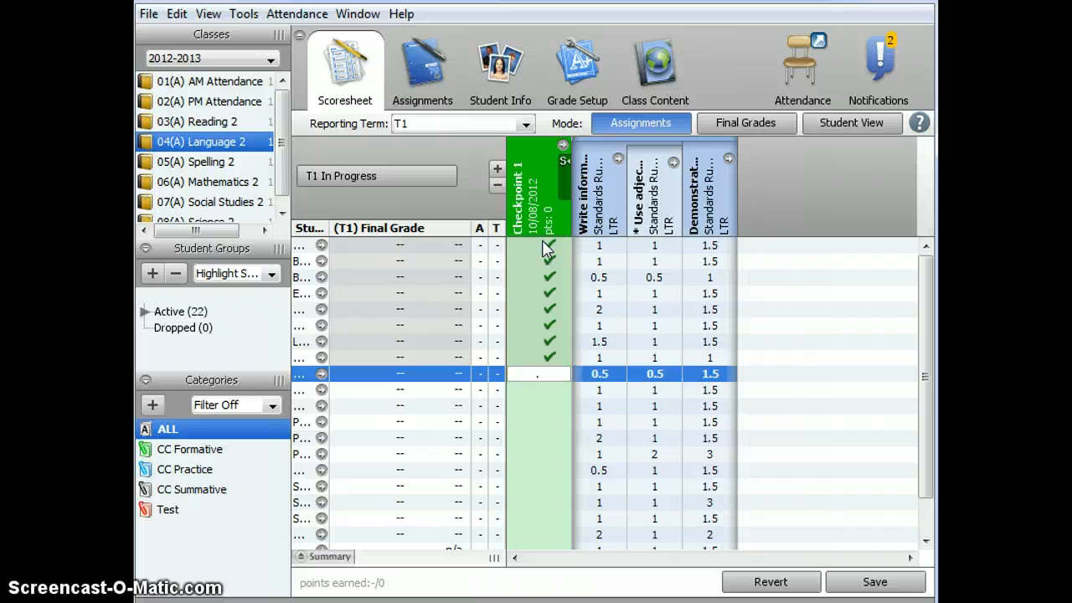
{"action": "type", "text": "c"}
{"action": "key", "text": "Return"}
{"action": "type", "text": "c"}
{"action": "key", "text": "Return"}
{"action": "type", "text": "c"}
{"action": "key", "text": "Return"}
{"action": "key", "text": "Return"}
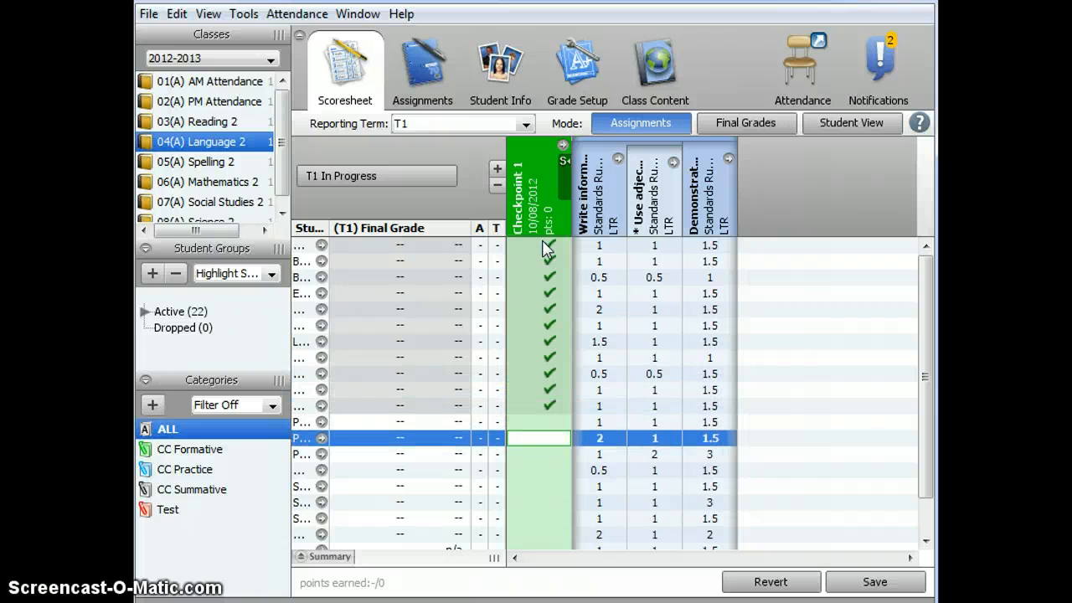
Step: Mark the Checkpoint 1 assignment as collected with the code c for student thirteen through the end of the list
{"action": "type", "text": "c"}
{"action": "key", "text": "Return"}
{"action": "type", "text": "c"}
{"action": "key", "text": "Return"}
{"action": "type", "text": "c"}
{"action": "key", "text": "Return"}
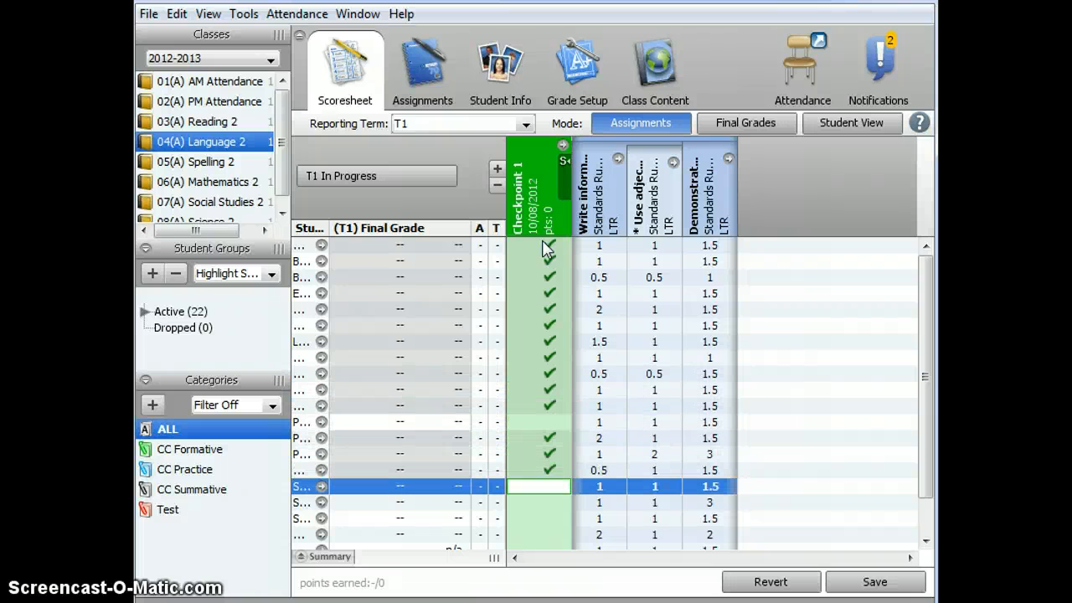
{"action": "type", "text": "c"}
{"action": "key", "text": "Return"}
{"action": "type", "text": "c"}
{"action": "key", "text": "Return"}
{"action": "type", "text": "c"}
{"action": "key", "text": "Return"}
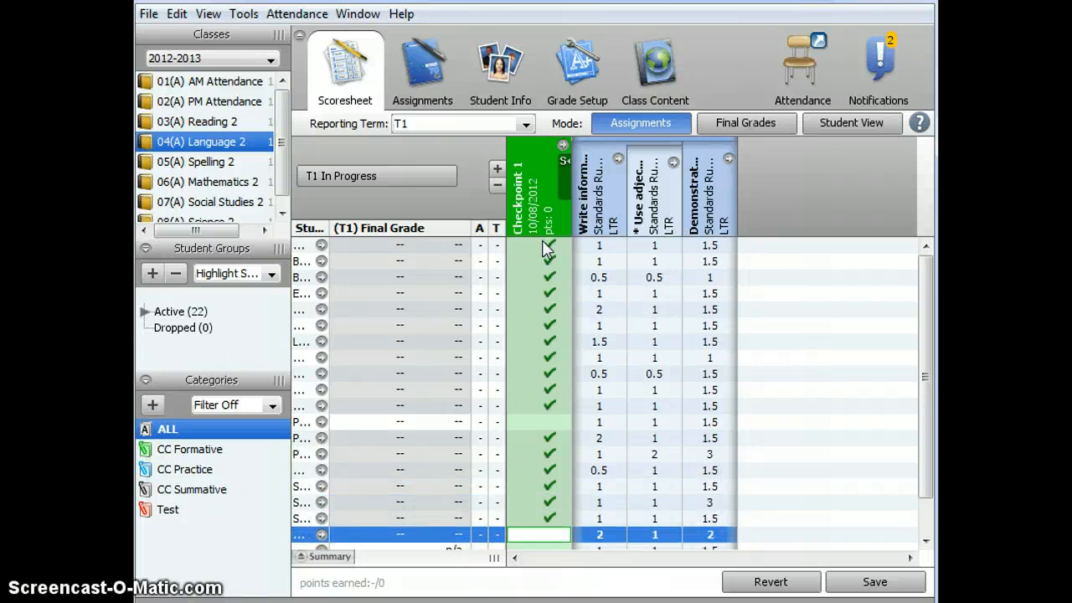
{"action": "type", "text": "c"}
{"action": "key", "text": "Return"}
{"action": "type", "text": "c"}
{"action": "key", "text": "Return"}
{"action": "type", "text": "c"}
{"action": "key", "text": "Return"}
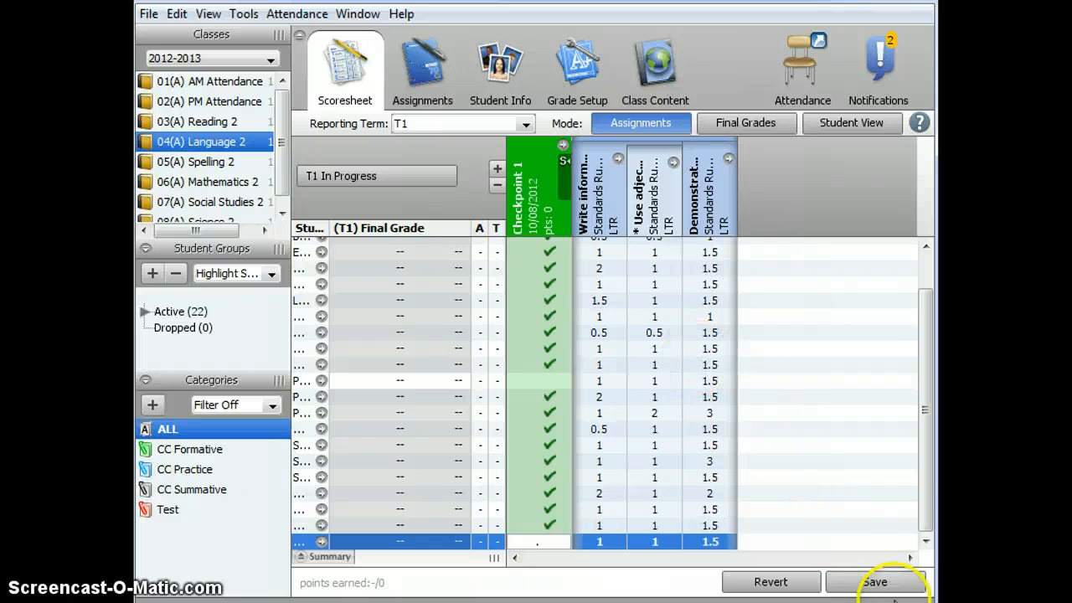
Step: Save the collected marks, then collapse and re-expand the standards of Checkpoint 1
{"action": "left_click", "coordinate": [875, 581]}
{"action": "left_click", "coordinate": [564, 161]}
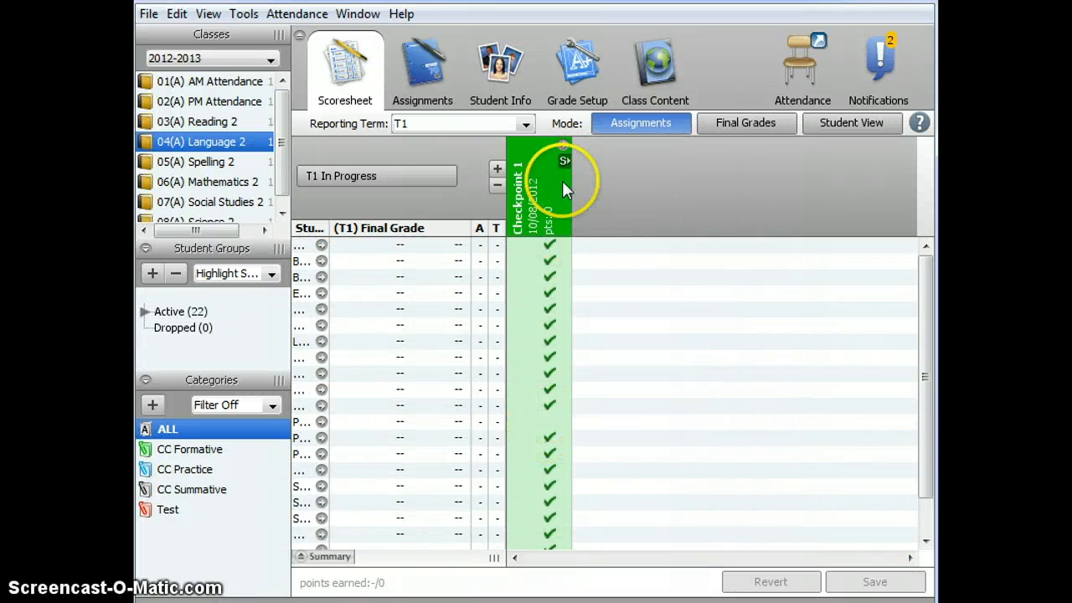
{"action": "left_click", "coordinate": [563, 162]}
Step: Mark the skipped twelfth student's Checkpoint 1 assignment as collected with the code c and save the change
{"action": "left_click", "coordinate": [551, 424]}
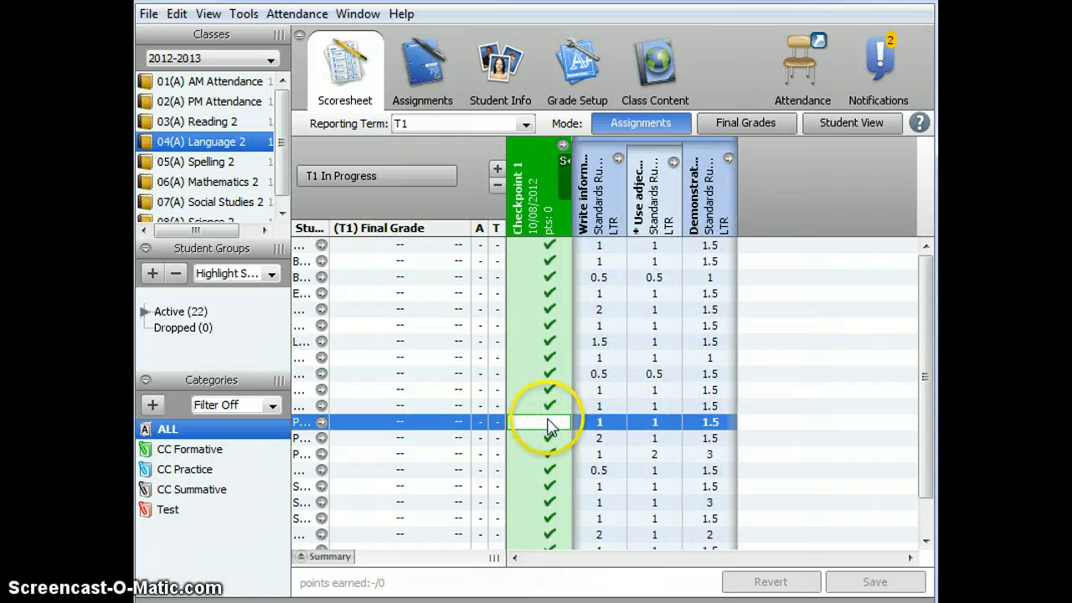
{"action": "type", "text": "c"}
{"action": "key", "text": "Return"}
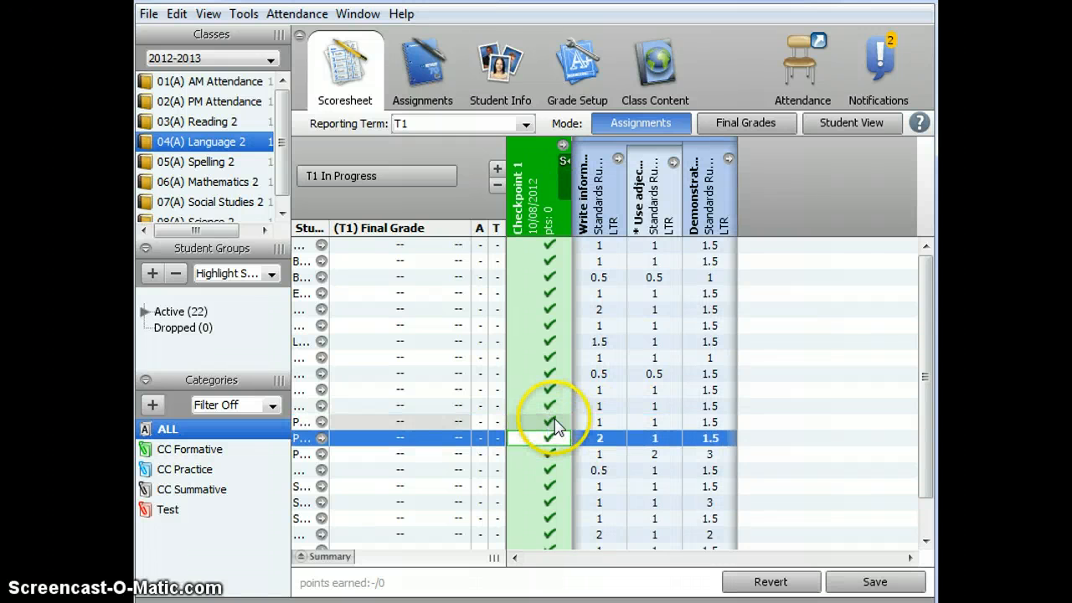
{"action": "left_click", "coordinate": [876, 585]}
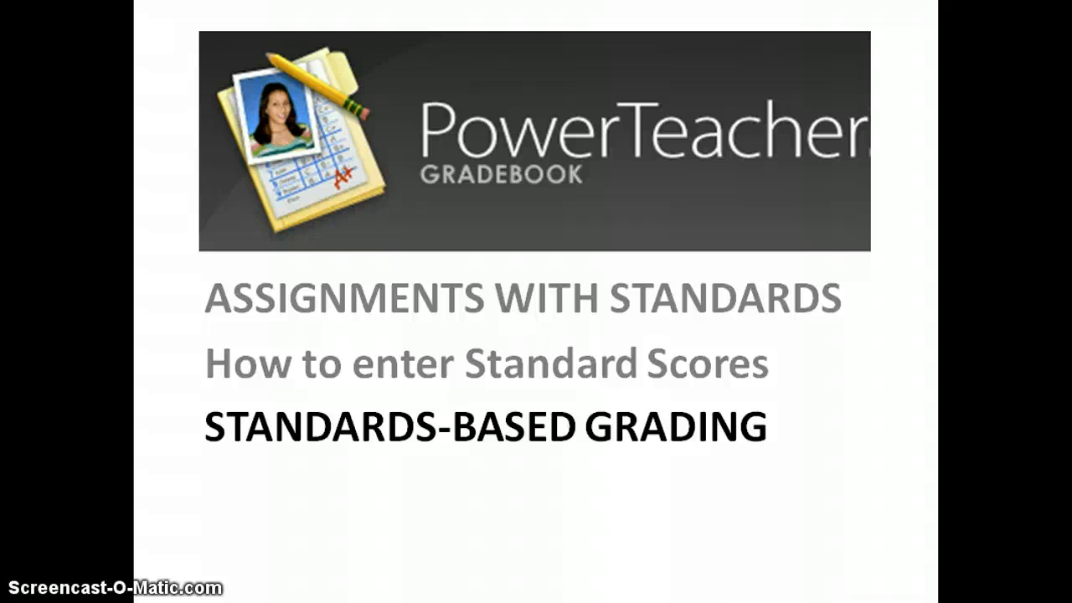
{"action": "left_click", "coordinate": [182, 408]}
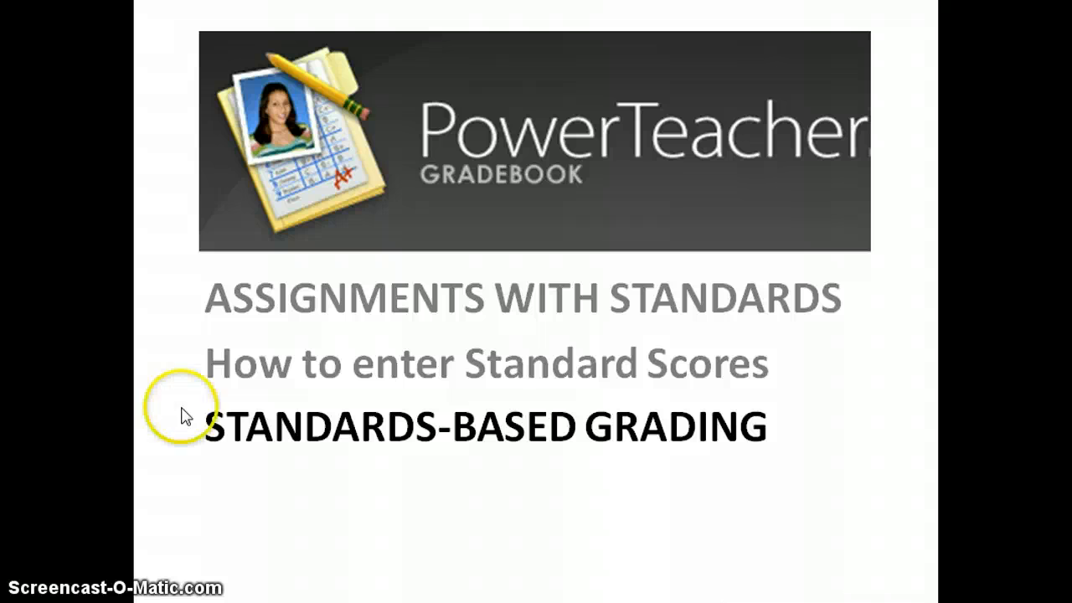